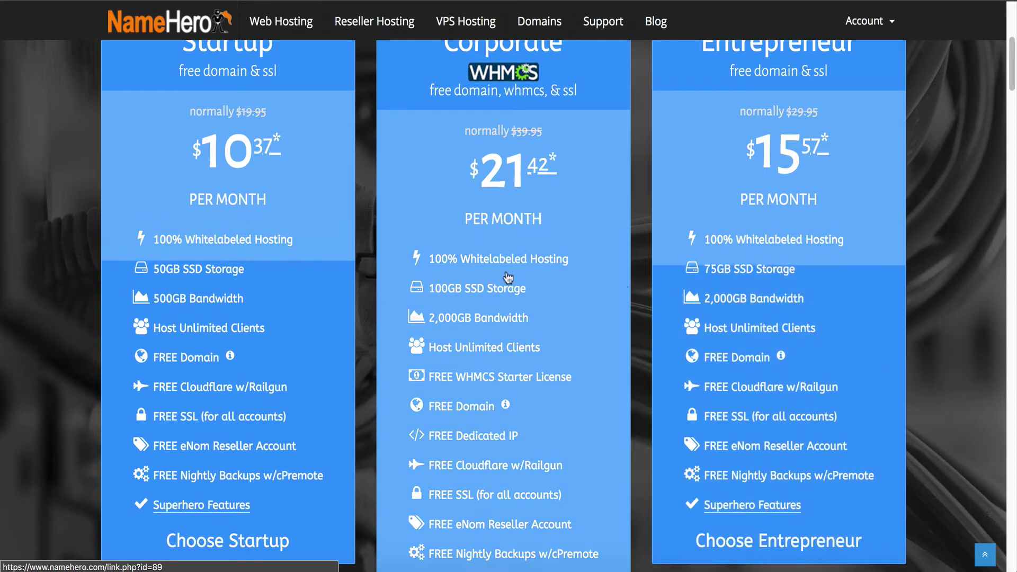
- Review the features and prices of the Startup, Corporate and Entrepreneur reseller hosting plans
{"action": "scroll", "coordinate": [583, 299], "scroll_direction": "up", "scroll_amount": 2}
{"action": "scroll", "coordinate": [580, 309], "scroll_direction": "down", "scroll_amount": 1}
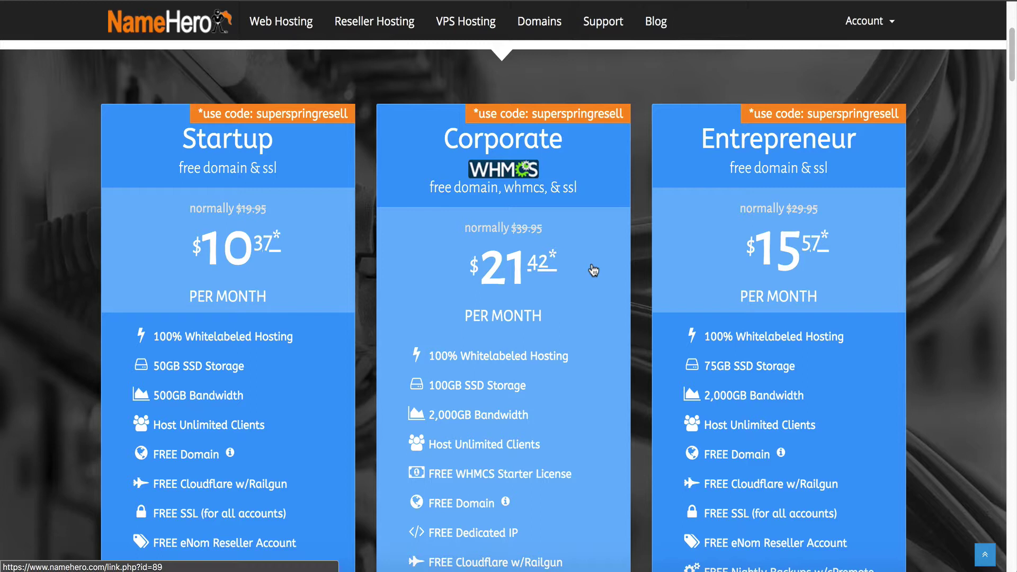
{"action": "scroll", "coordinate": [487, 281], "scroll_direction": "down", "scroll_amount": 2}
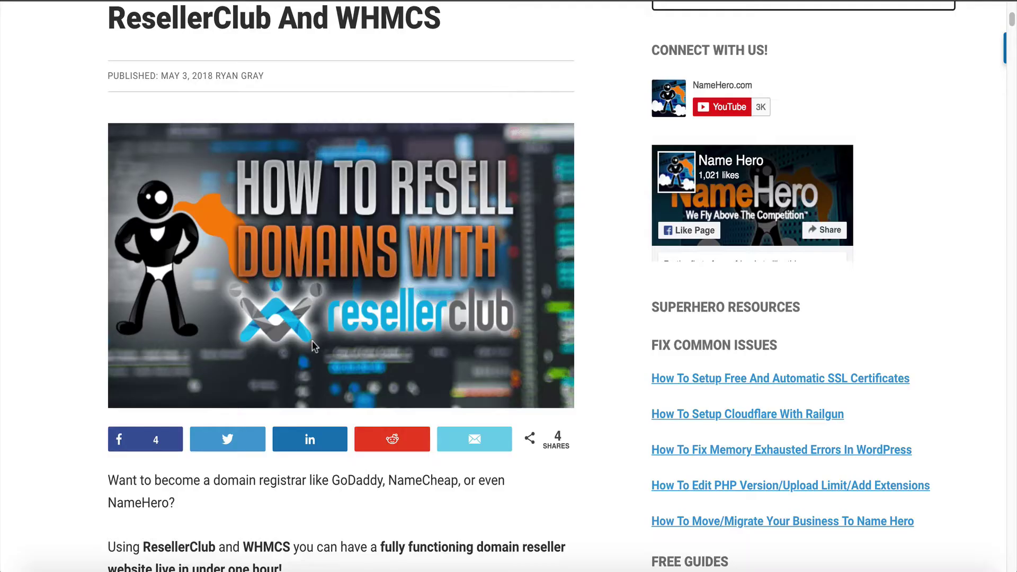
- Highlight the title of the blog article on reselling domains with ResellerClub and WHMCS, and clear the highlight
{"action": "scroll", "coordinate": [312, 341], "scroll_direction": "up", "scroll_amount": 3}
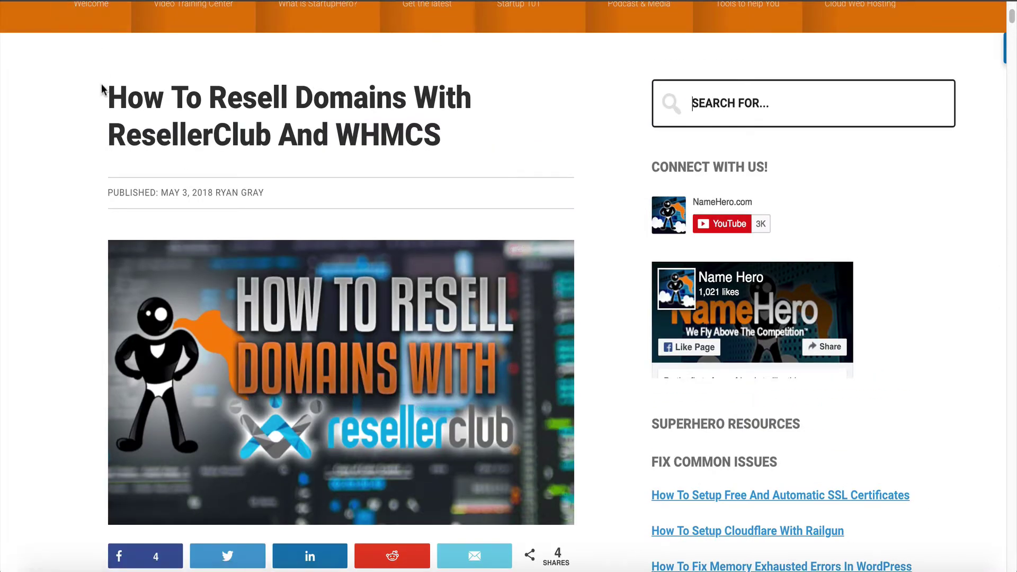
{"action": "left_click_drag", "start_coordinate": [105, 95], "coordinate": [472, 101]}
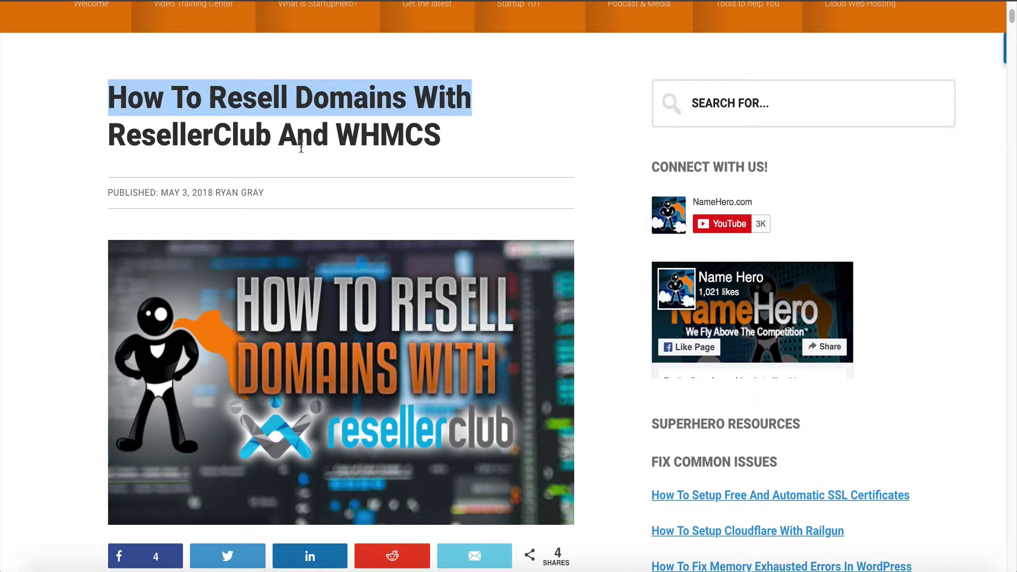
{"action": "scroll", "coordinate": [300, 154], "scroll_direction": "up", "scroll_amount": 1}
{"action": "scroll", "coordinate": [303, 154], "scroll_direction": "up", "scroll_amount": 3}
{"action": "left_click_drag", "start_coordinate": [441, 296], "coordinate": [64, 243]}
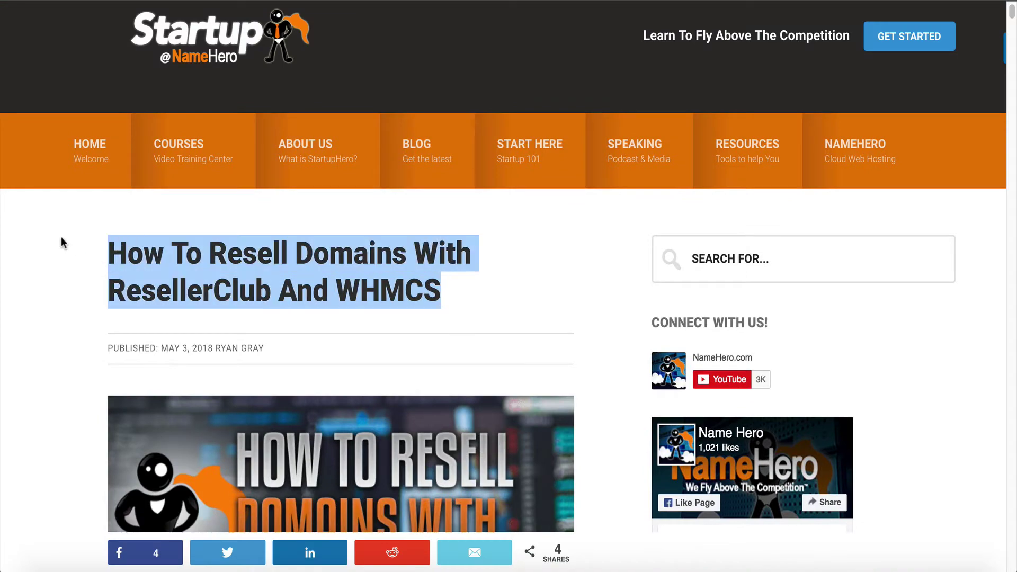
{"action": "left_click", "coordinate": [782, 258]}
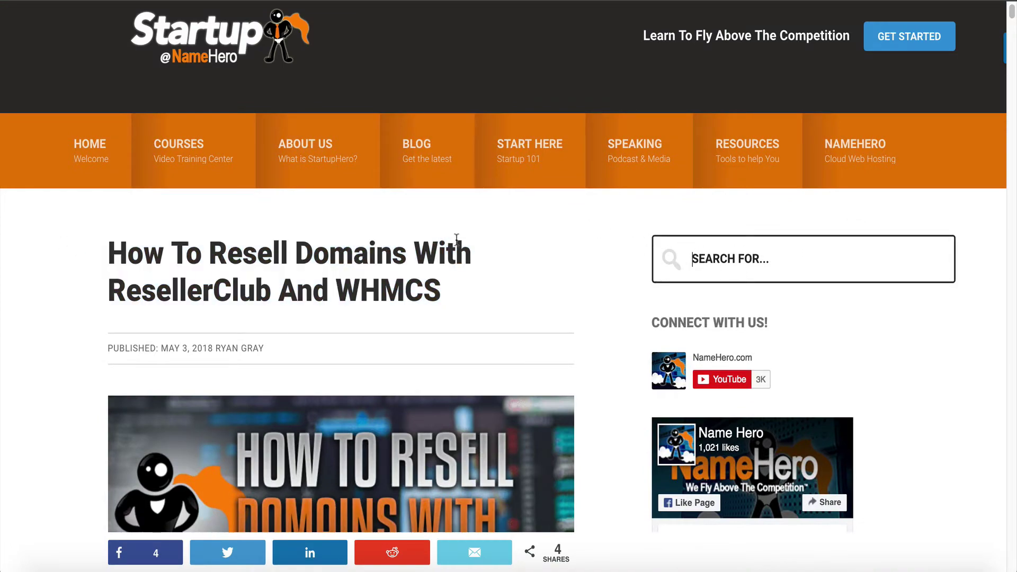
- Read through the article's sections on reseller account setup, primary domain, nameservers, WHMCS installation and payment setup
{"action": "scroll", "coordinate": [459, 241], "scroll_direction": "down", "scroll_amount": 4}
{"action": "scroll", "coordinate": [457, 244], "scroll_direction": "down", "scroll_amount": 10}
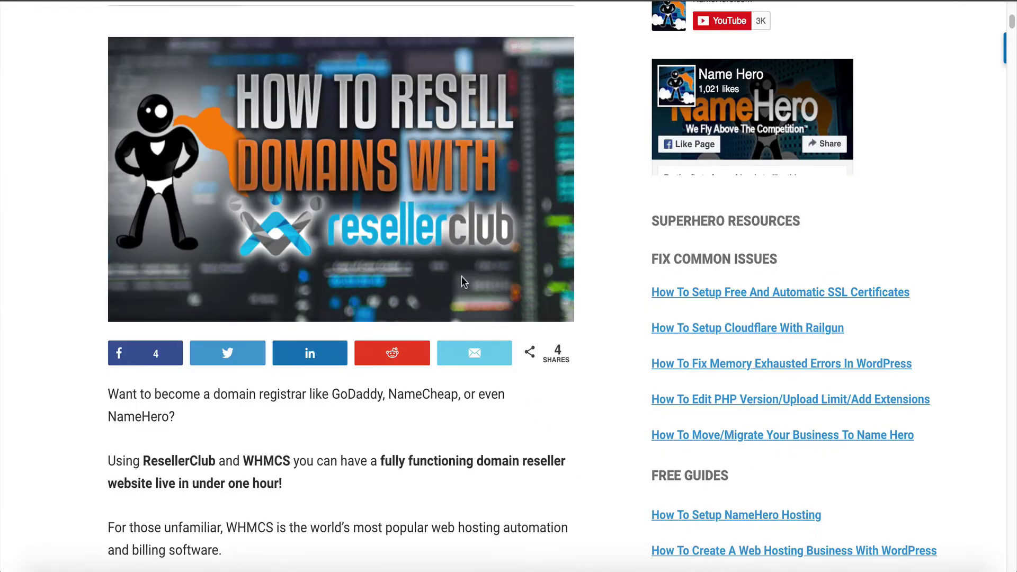
{"action": "scroll", "coordinate": [461, 274], "scroll_direction": "down", "scroll_amount": 12}
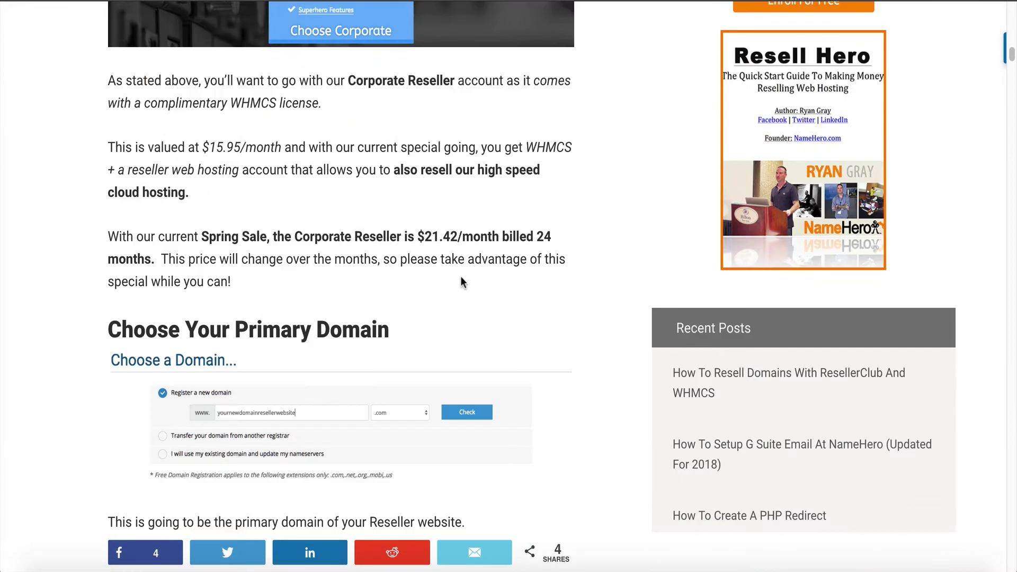
{"action": "scroll", "coordinate": [460, 275], "scroll_direction": "up", "scroll_amount": 10}
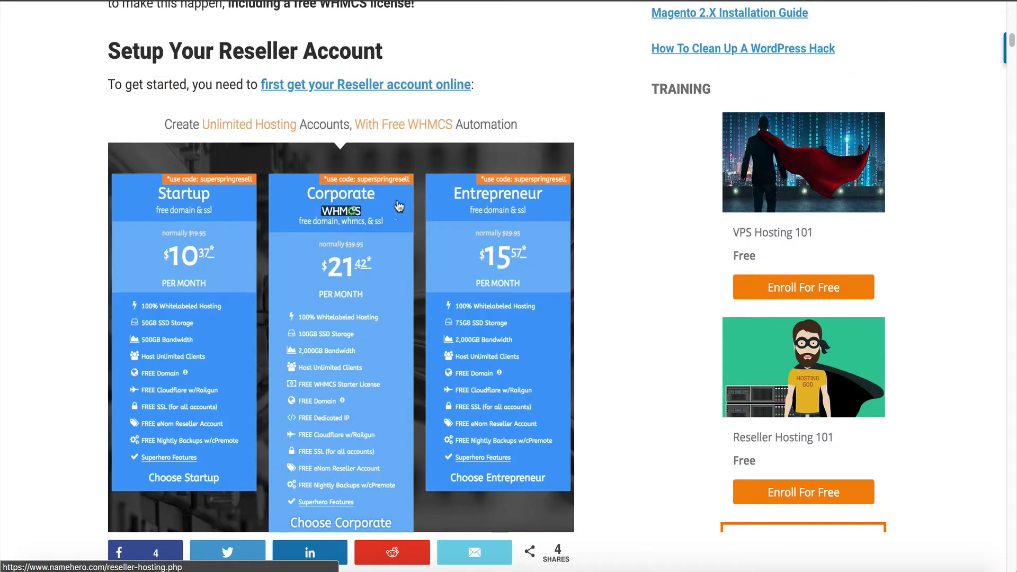
{"action": "scroll", "coordinate": [387, 238], "scroll_direction": "down", "scroll_amount": 10}
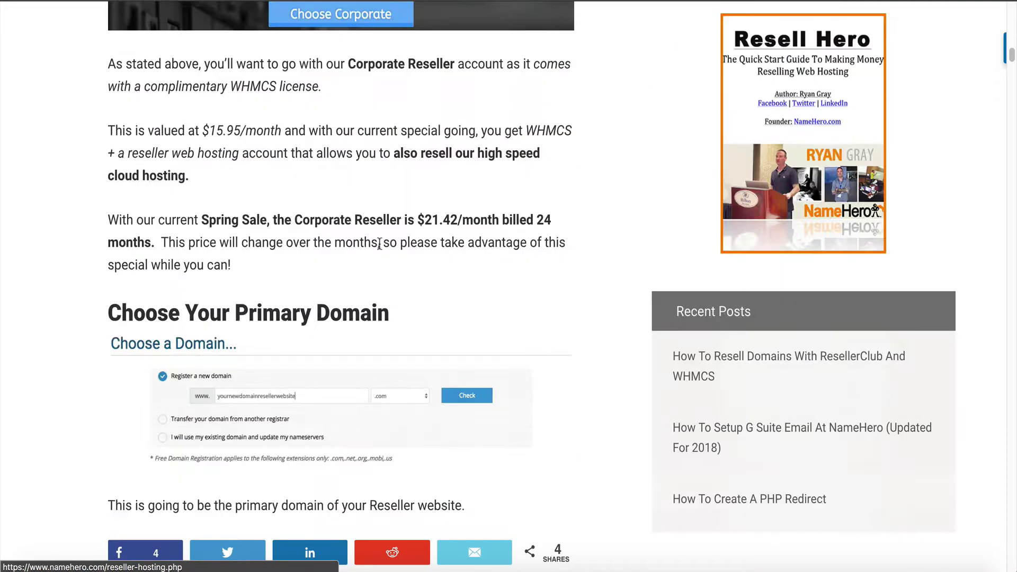
{"action": "scroll", "coordinate": [379, 243], "scroll_direction": "down", "scroll_amount": 15}
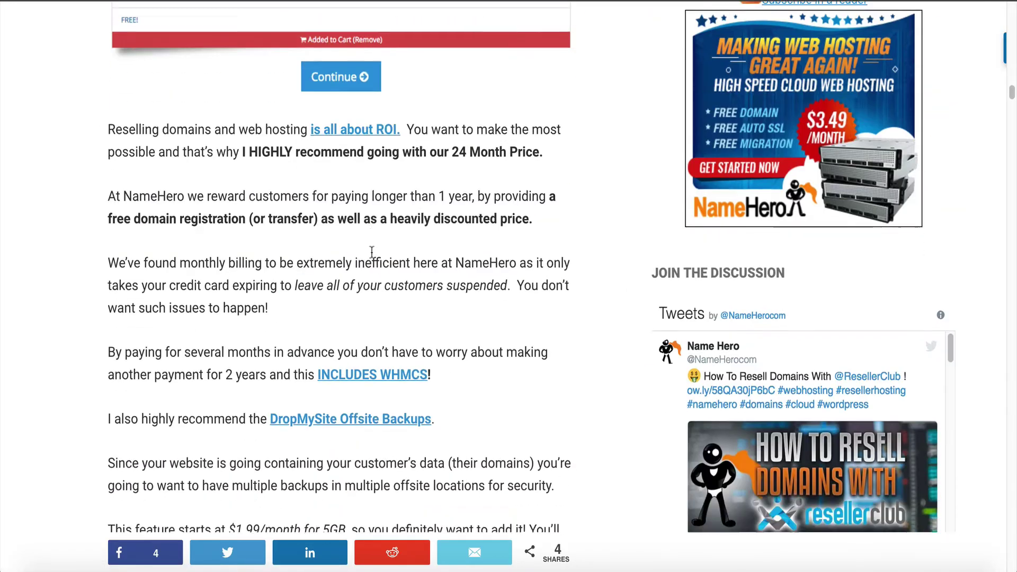
{"action": "scroll", "coordinate": [372, 263], "scroll_direction": "down", "scroll_amount": 20}
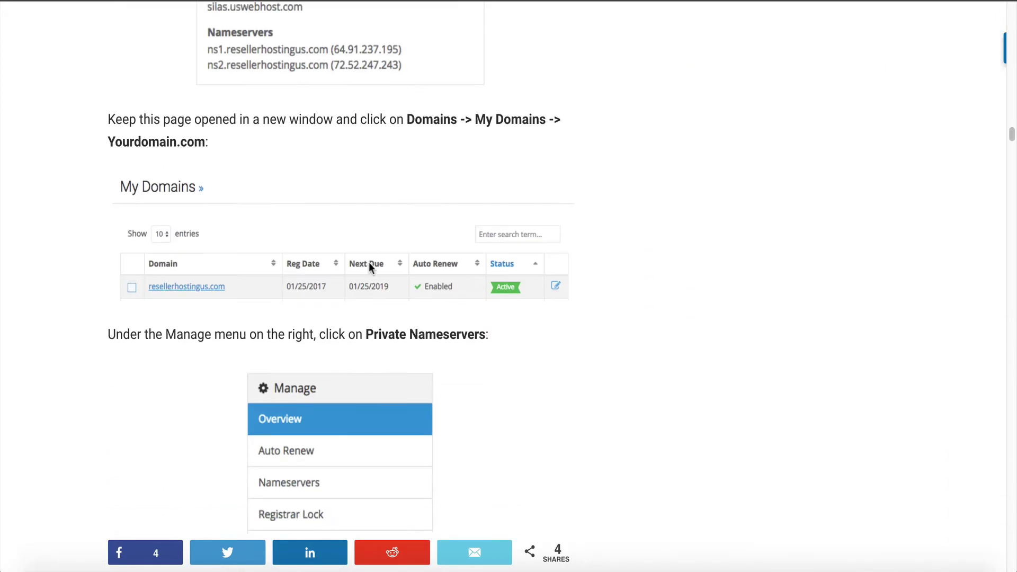
{"action": "scroll", "coordinate": [373, 262], "scroll_direction": "down", "scroll_amount": 5}
{"action": "scroll", "coordinate": [374, 252], "scroll_direction": "down", "scroll_amount": 10}
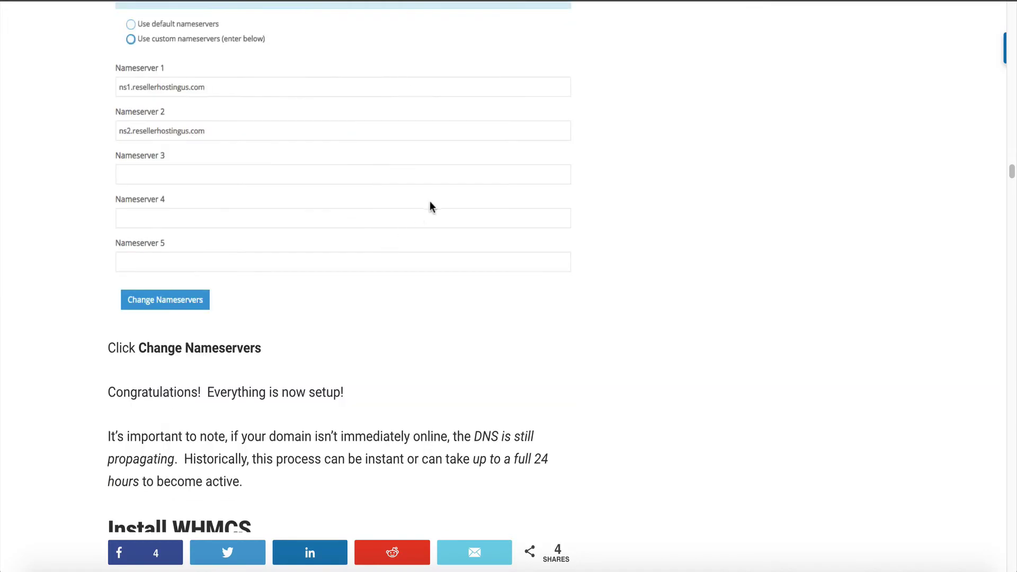
{"action": "scroll", "coordinate": [421, 221], "scroll_direction": "down", "scroll_amount": 20}
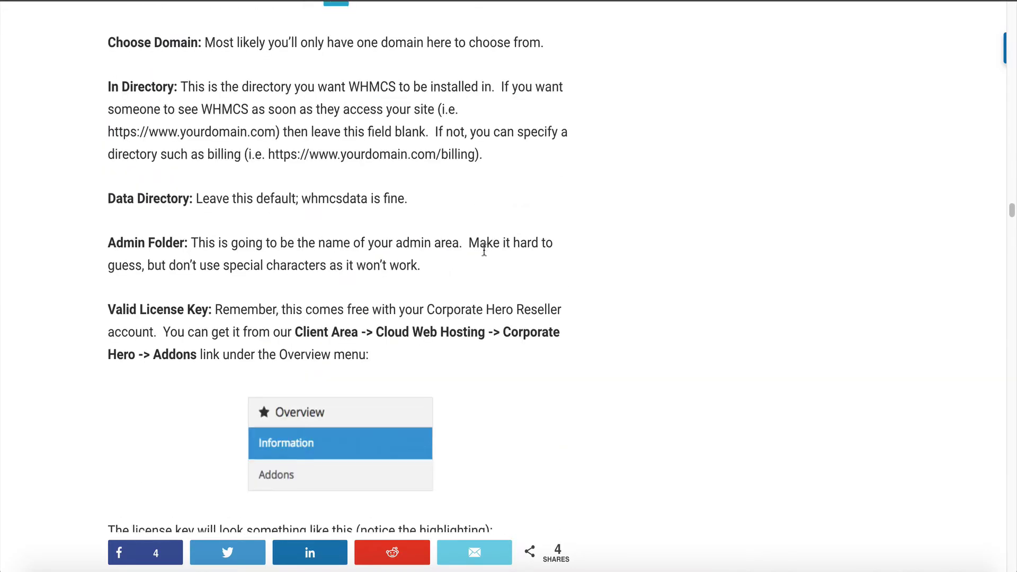
{"action": "scroll", "coordinate": [483, 254], "scroll_direction": "down", "scroll_amount": 20}
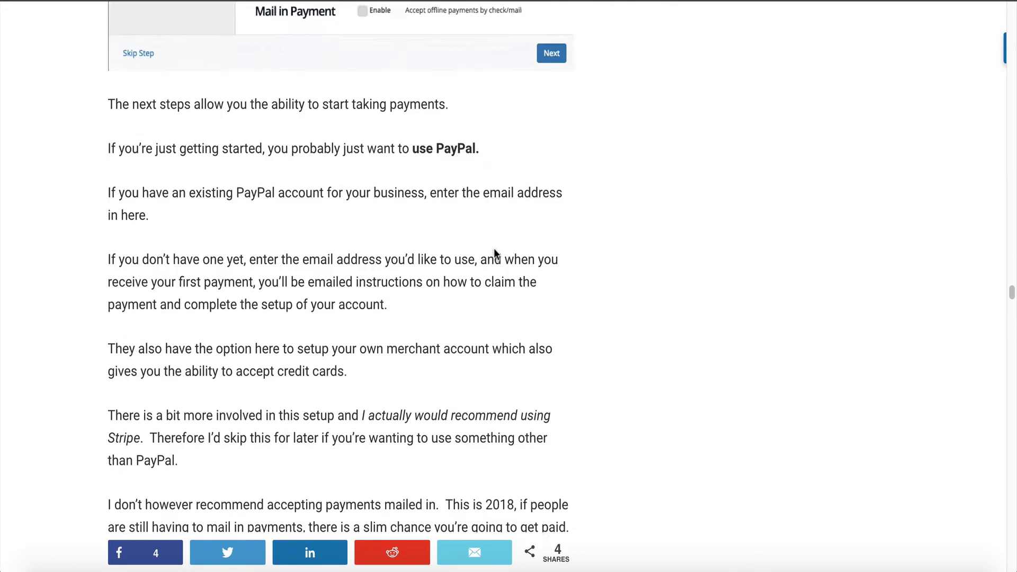
{"action": "scroll", "coordinate": [494, 265], "scroll_direction": "down", "scroll_amount": 20}
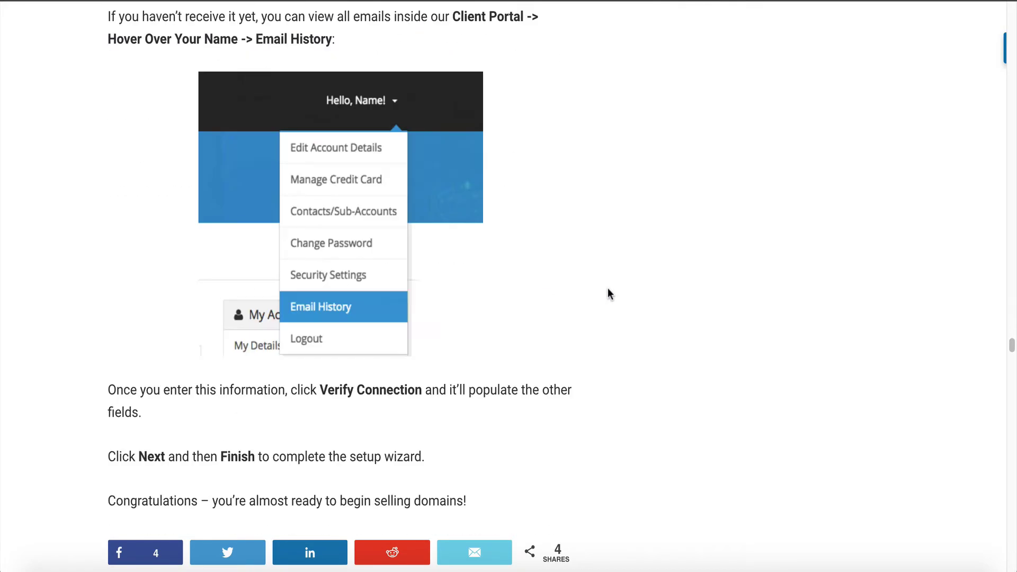
- Read through the article's sections on activating ResellerClub, the API key, IP whitelisting and domain pricing
{"action": "scroll", "coordinate": [612, 280], "scroll_direction": "down", "scroll_amount": 5}
{"action": "scroll", "coordinate": [609, 278], "scroll_direction": "down", "scroll_amount": 15}
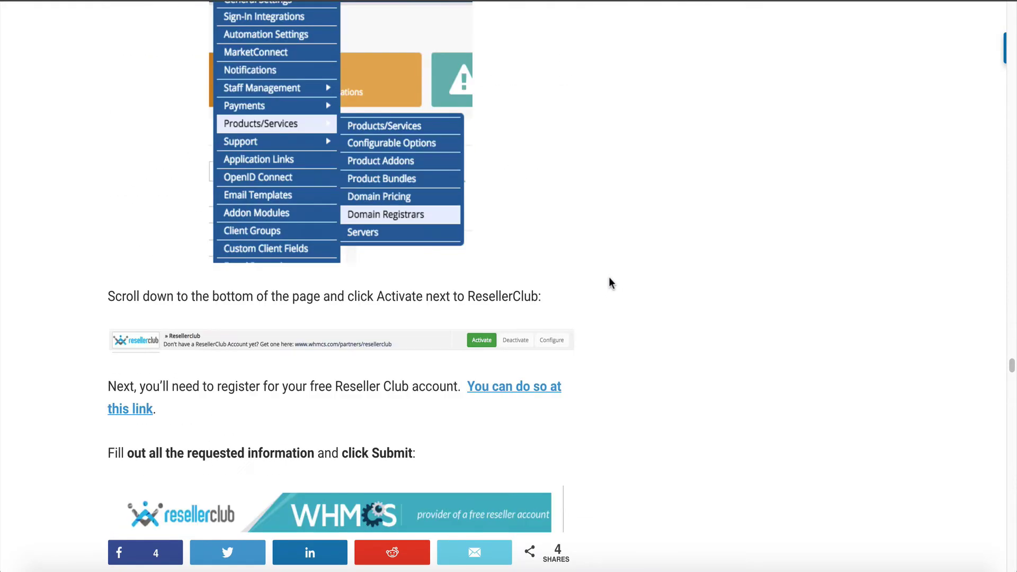
{"action": "scroll", "coordinate": [609, 280], "scroll_direction": "down", "scroll_amount": 20}
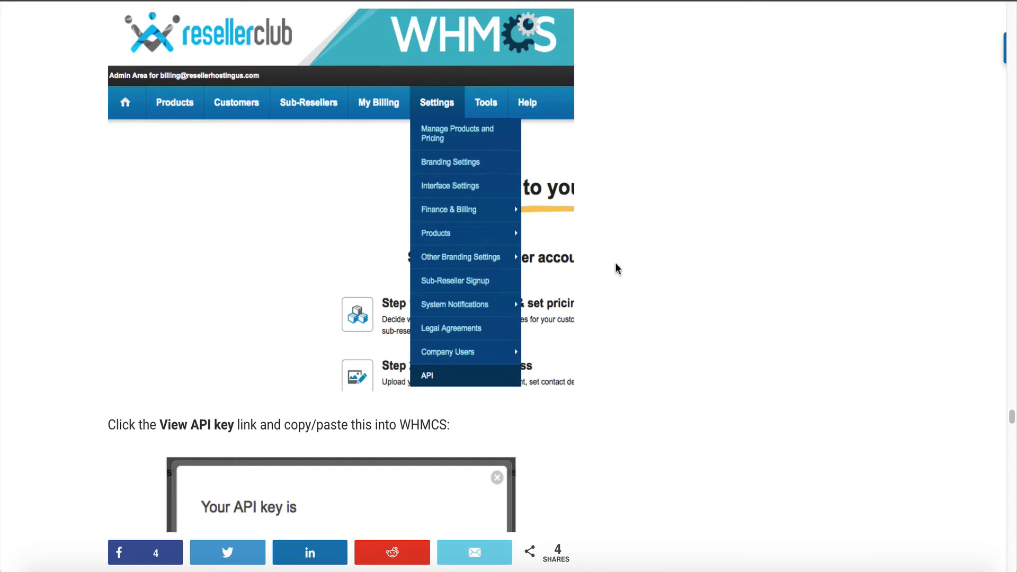
{"action": "scroll", "coordinate": [652, 248], "scroll_direction": "down", "scroll_amount": 5}
{"action": "scroll", "coordinate": [651, 248], "scroll_direction": "down", "scroll_amount": 5}
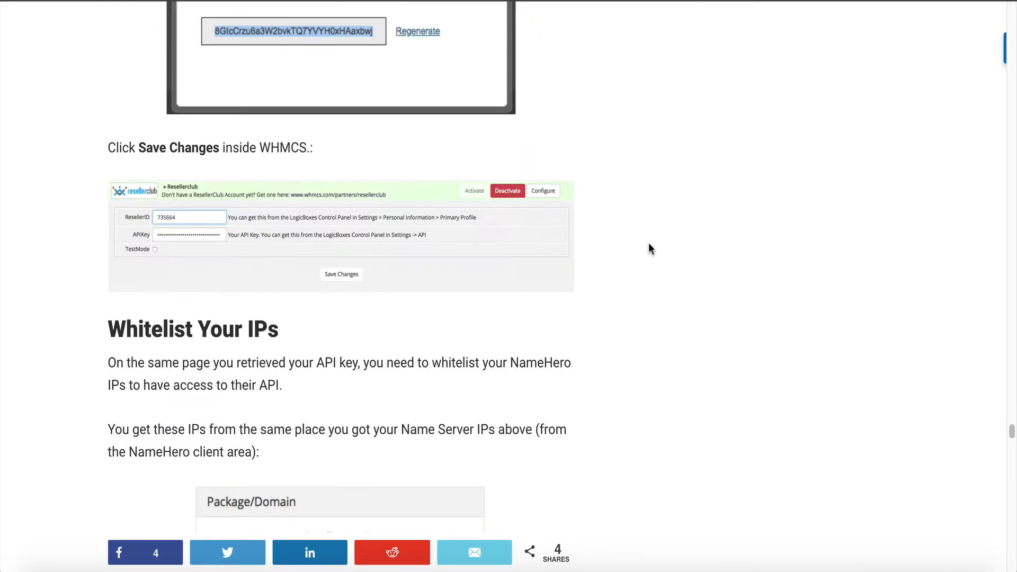
{"action": "scroll", "coordinate": [642, 252], "scroll_direction": "down", "scroll_amount": 5}
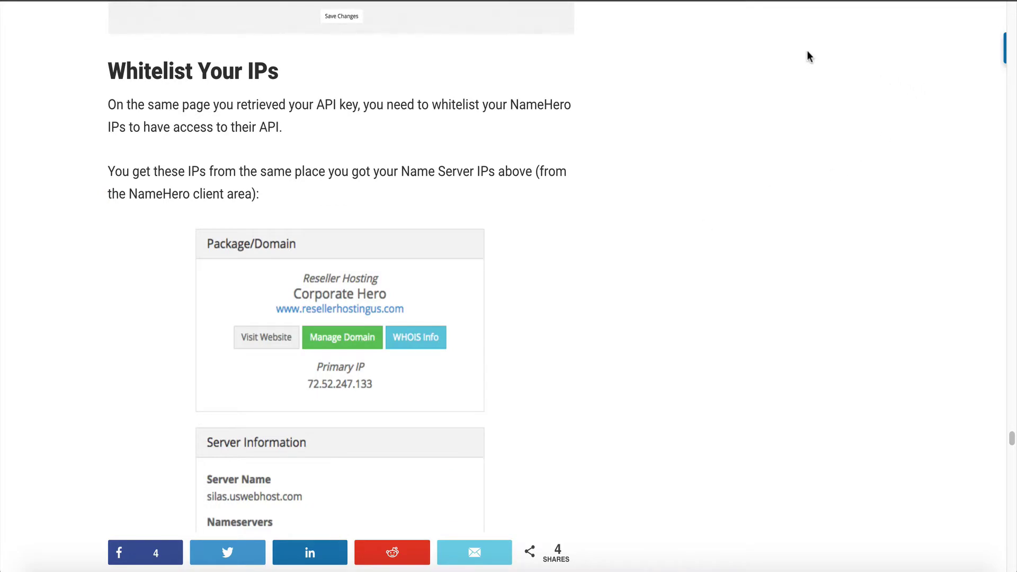
{"action": "scroll", "coordinate": [683, 159], "scroll_direction": "down", "scroll_amount": 20}
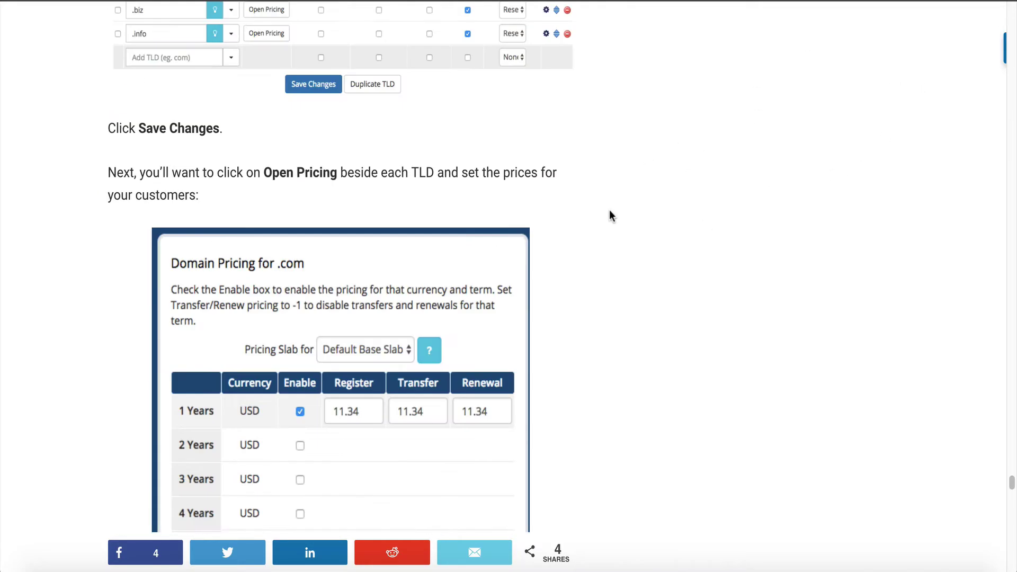
{"action": "scroll", "coordinate": [617, 202], "scroll_direction": "down", "scroll_amount": 5}
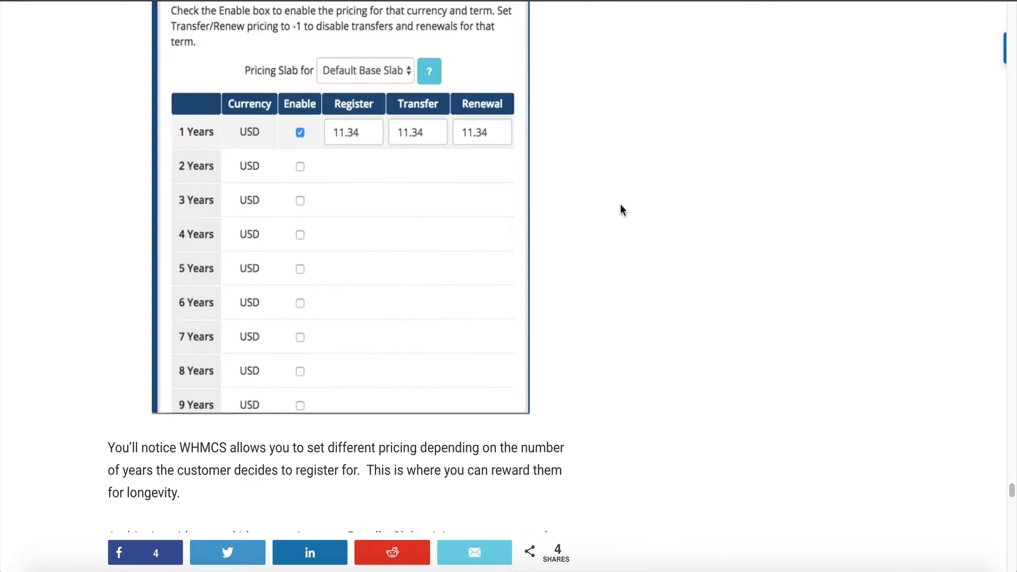
{"action": "scroll", "coordinate": [621, 204], "scroll_direction": "down", "scroll_amount": 5}
{"action": "scroll", "coordinate": [620, 210], "scroll_direction": "down", "scroll_amount": 7}
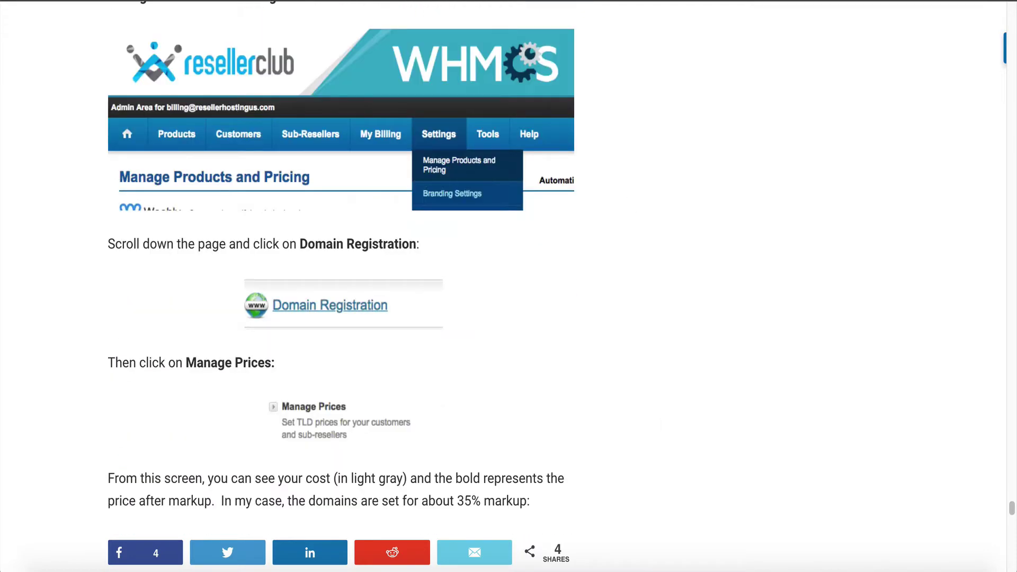
{"action": "scroll", "coordinate": [549, 311], "scroll_direction": "up", "scroll_amount": 20}
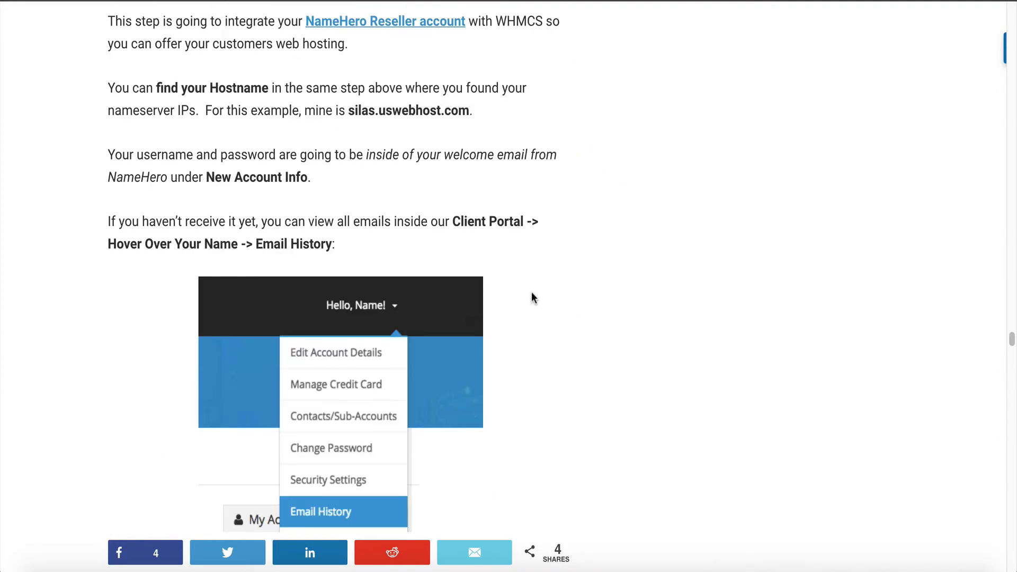
{"action": "scroll", "coordinate": [532, 297], "scroll_direction": "up", "scroll_amount": 20}
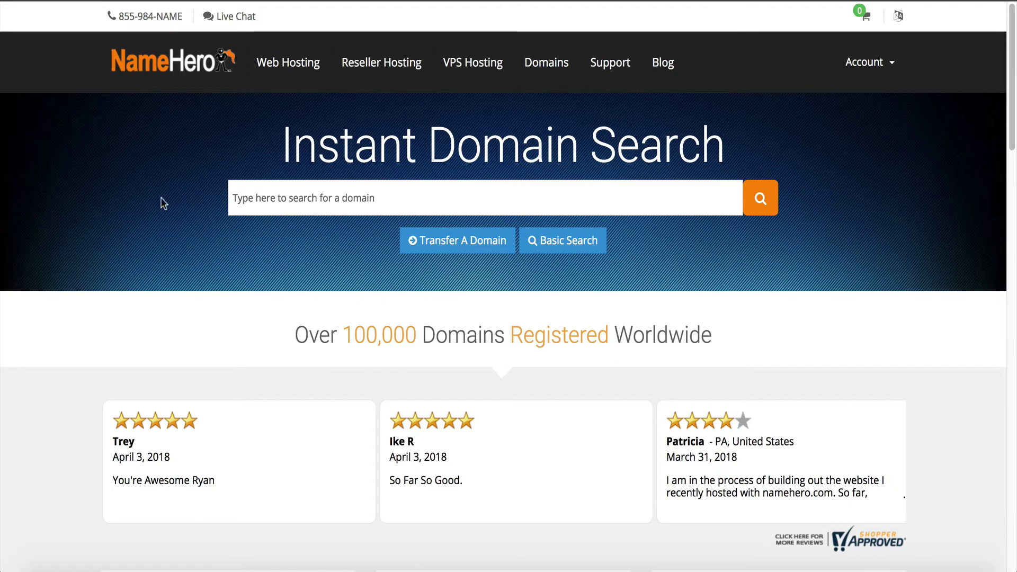
- Search for the domain namehero in Instant Domain Search and examine the WHOIS record of namehero.com
{"action": "left_click", "coordinate": [325, 198]}
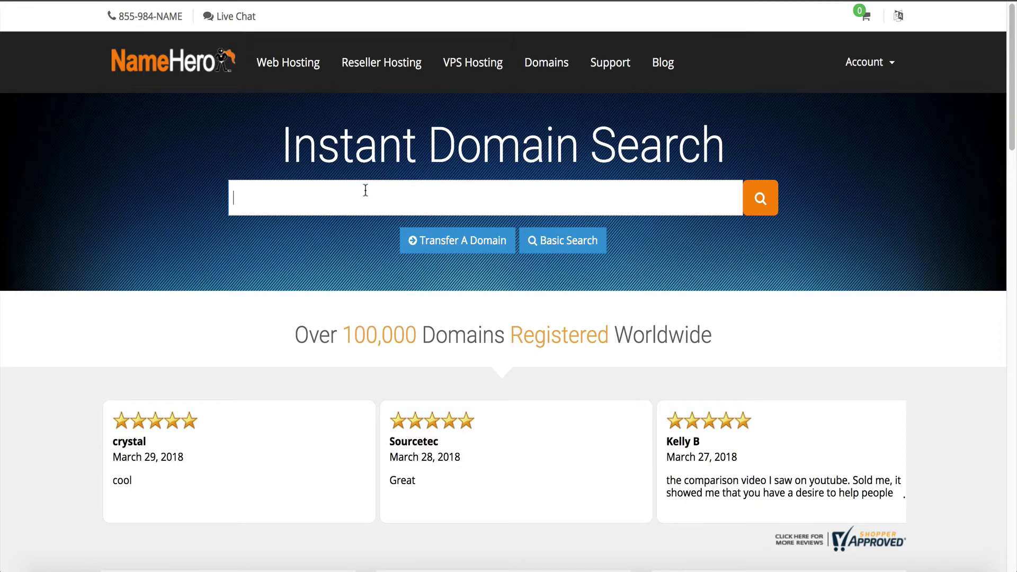
{"action": "type", "text": "namehero"}
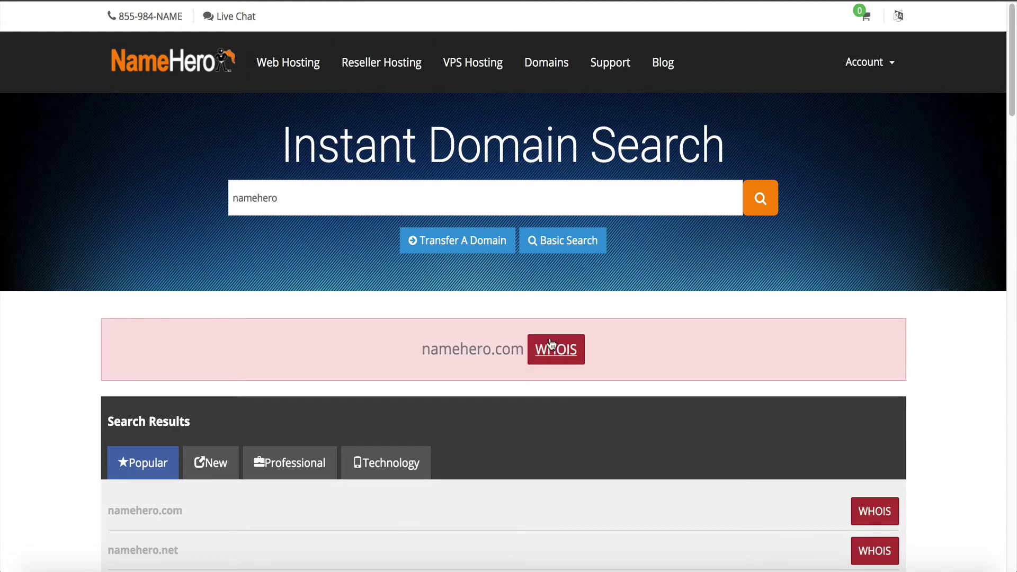
{"action": "left_click", "coordinate": [563, 356]}
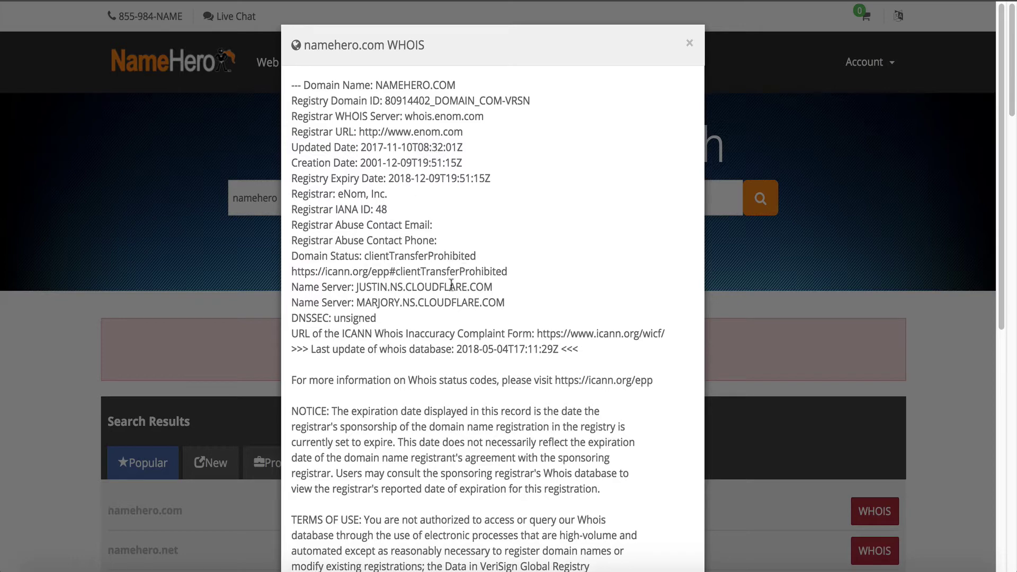
{"action": "left_click_drag", "start_coordinate": [492, 290], "coordinate": [412, 137]}
{"action": "left_click", "coordinate": [376, 87]}
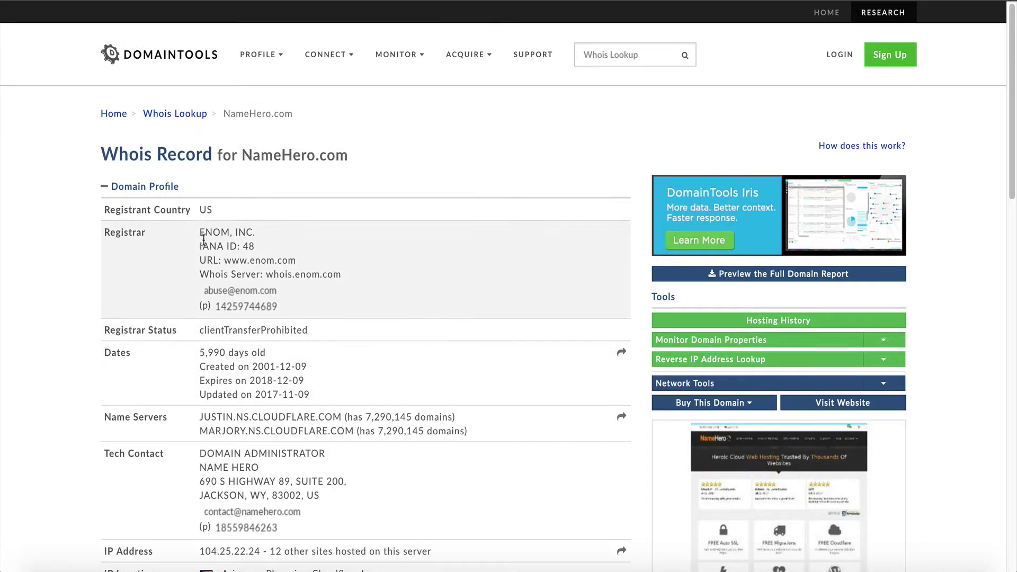
- Examine the registrant organization, address and phone details in the DomainTools WHOIS record for NameHero.com
{"action": "scroll", "coordinate": [207, 237], "scroll_direction": "down", "scroll_amount": 1}
{"action": "scroll", "coordinate": [211, 233], "scroll_direction": "down", "scroll_amount": 14}
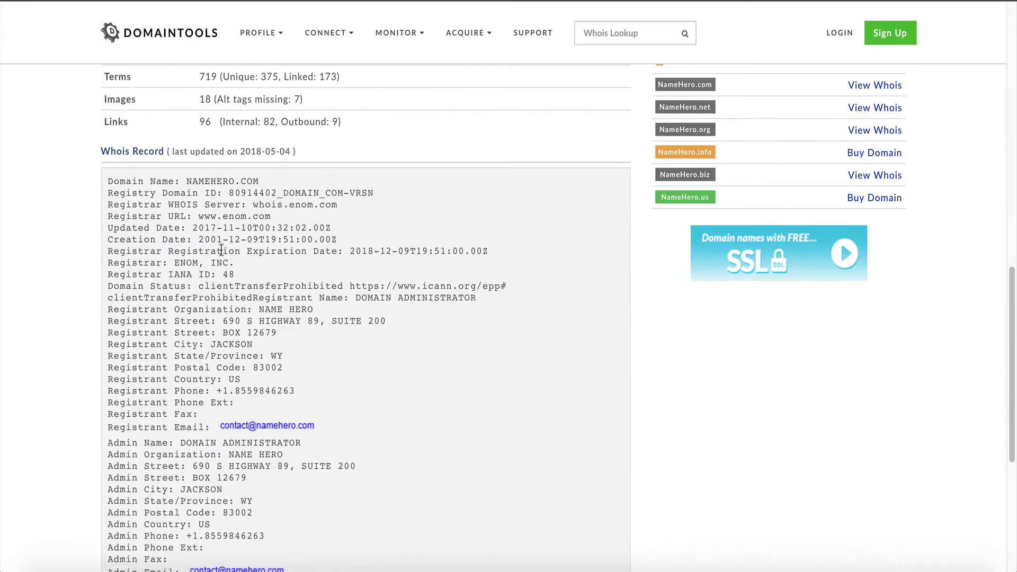
{"action": "left_click_drag", "start_coordinate": [122, 309], "coordinate": [326, 393]}
{"action": "left_click", "coordinate": [326, 393]}
{"action": "left_click_drag", "start_coordinate": [284, 330], "coordinate": [225, 321]}
{"action": "left_click", "coordinate": [249, 344]}
{"action": "left_click_drag", "start_coordinate": [299, 392], "coordinate": [175, 286]}
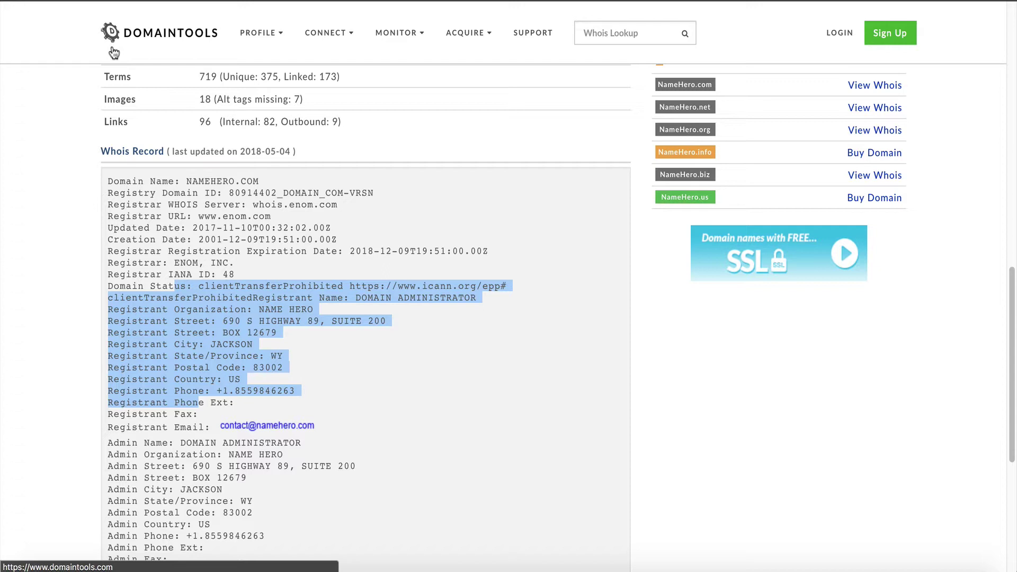
{"action": "left_click", "coordinate": [386, 316]}
{"action": "left_click_drag", "start_coordinate": [386, 321], "coordinate": [169, 320]}
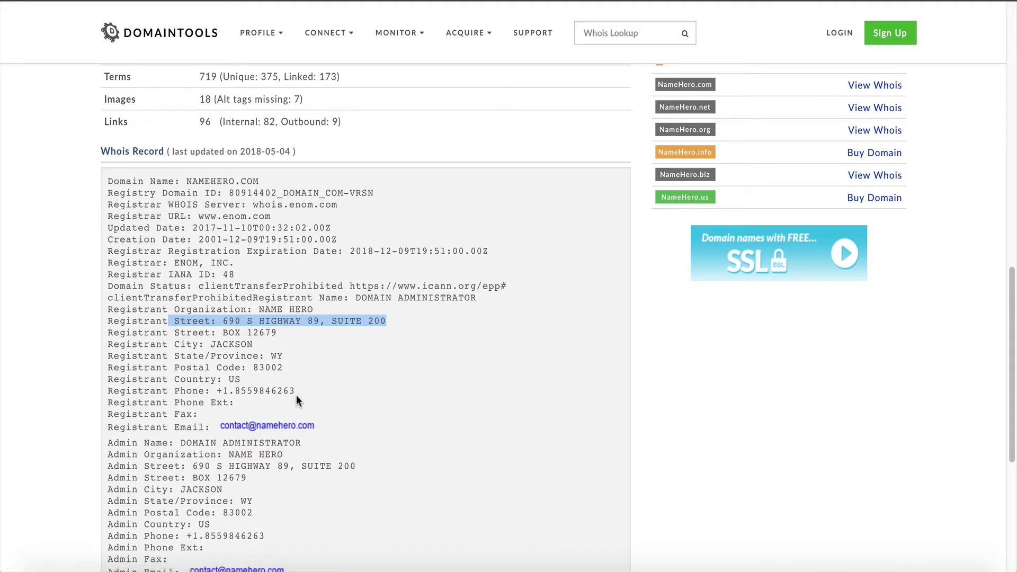
{"action": "left_click_drag", "start_coordinate": [296, 392], "coordinate": [192, 390]}
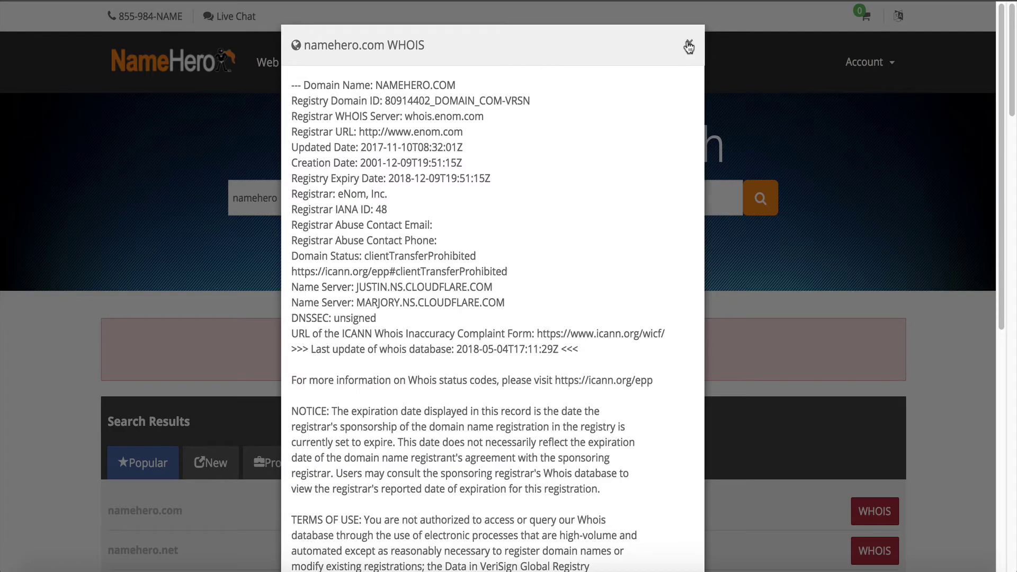
- Close the namehero.com WHOIS record and search for the domain namehero201/8 in Instant Domain Search
{"action": "left_click", "coordinate": [689, 47]}
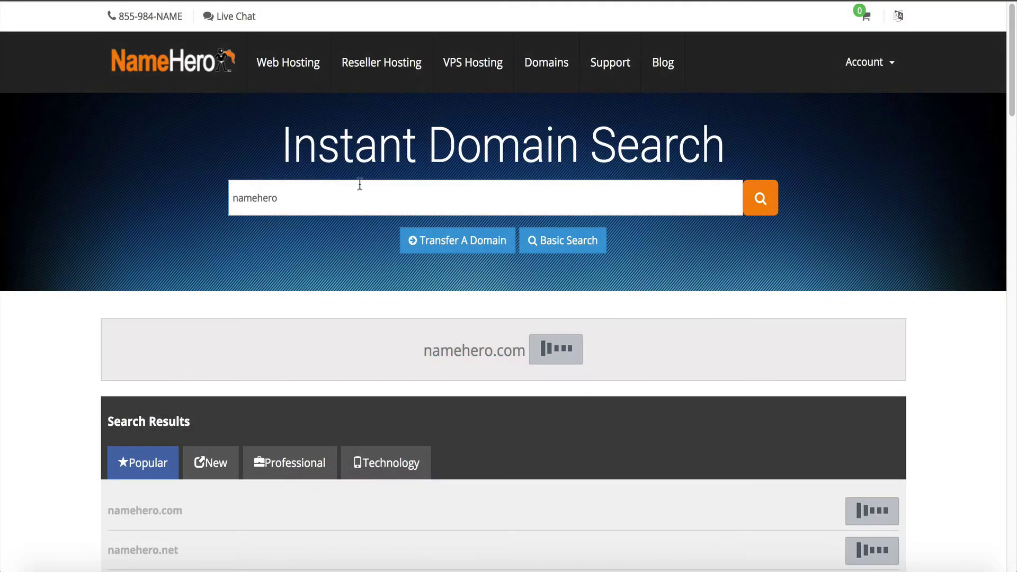
{"action": "left_click", "coordinate": [383, 197]}
{"action": "type", "text": "201/8"}
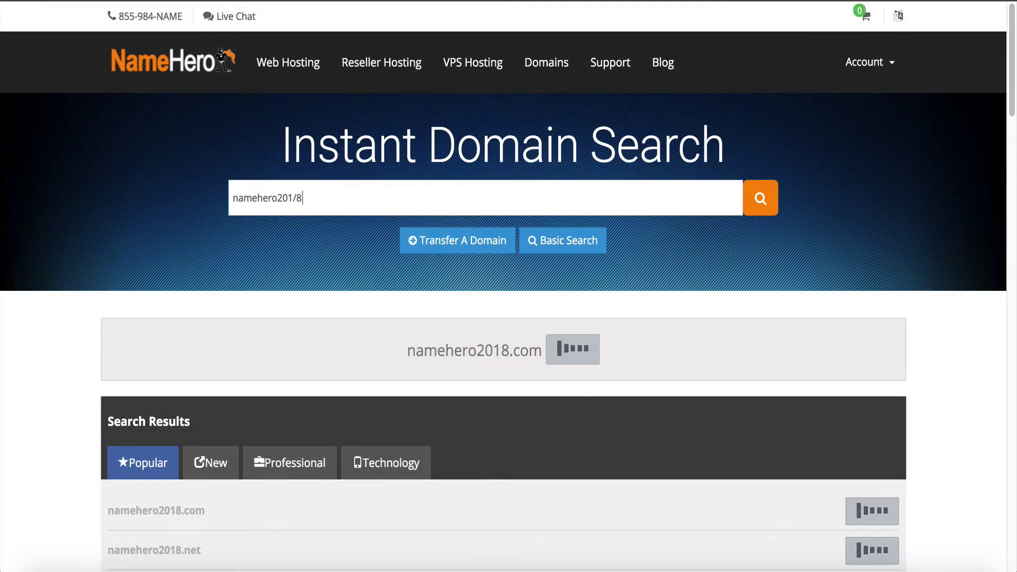
- Correct the domain search to namehero2018 and add namehero2018.com to the shopping cart
{"action": "key", "text": "BackSpace"}
{"action": "key", "text": "BackSpace"}
{"action": "key", "text": "BackSpace"}
{"action": "type", "text": "8"}
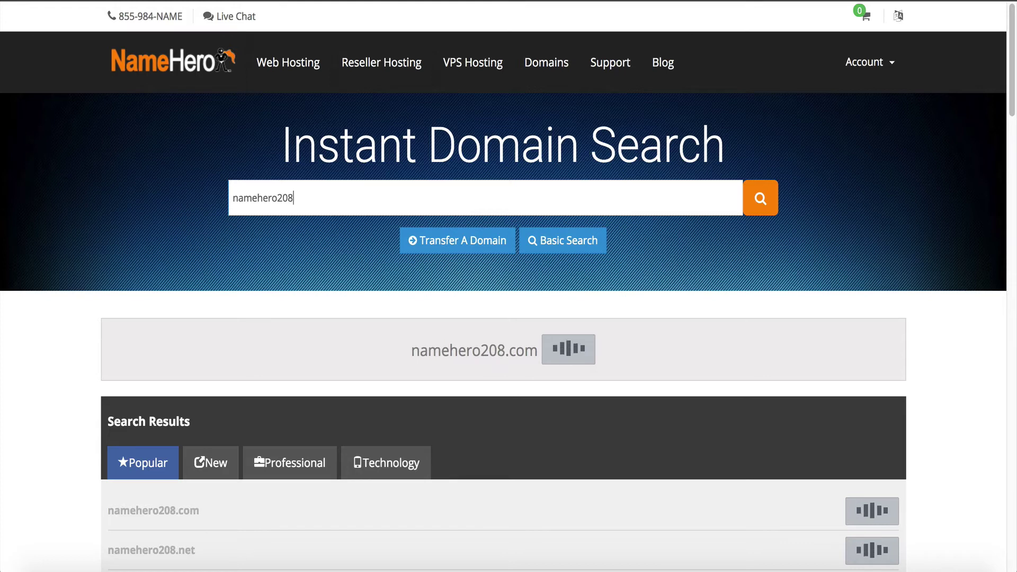
{"action": "key", "text": "BackSpace"}
{"action": "type", "text": "18"}
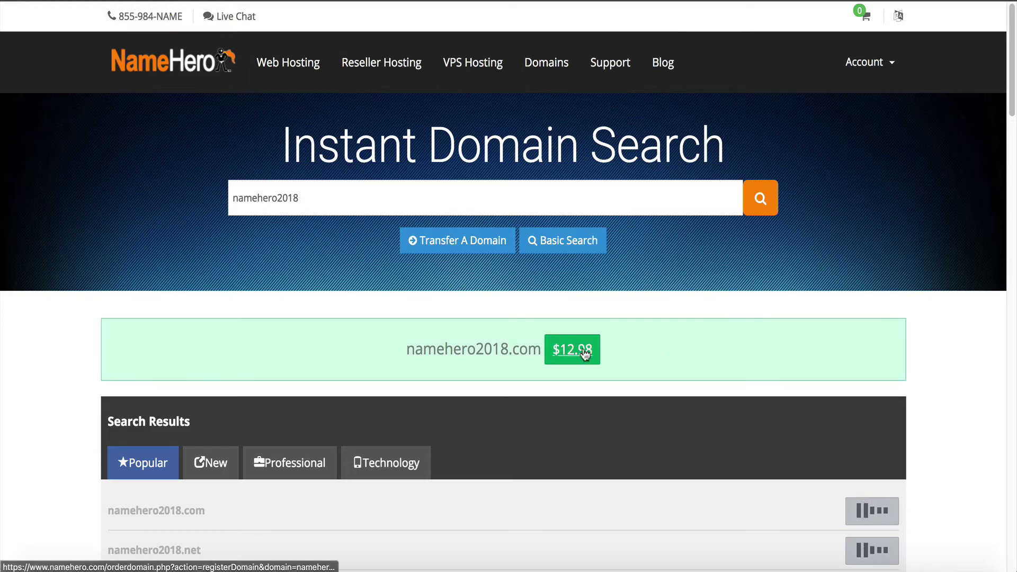
{"action": "left_click", "coordinate": [585, 355]}
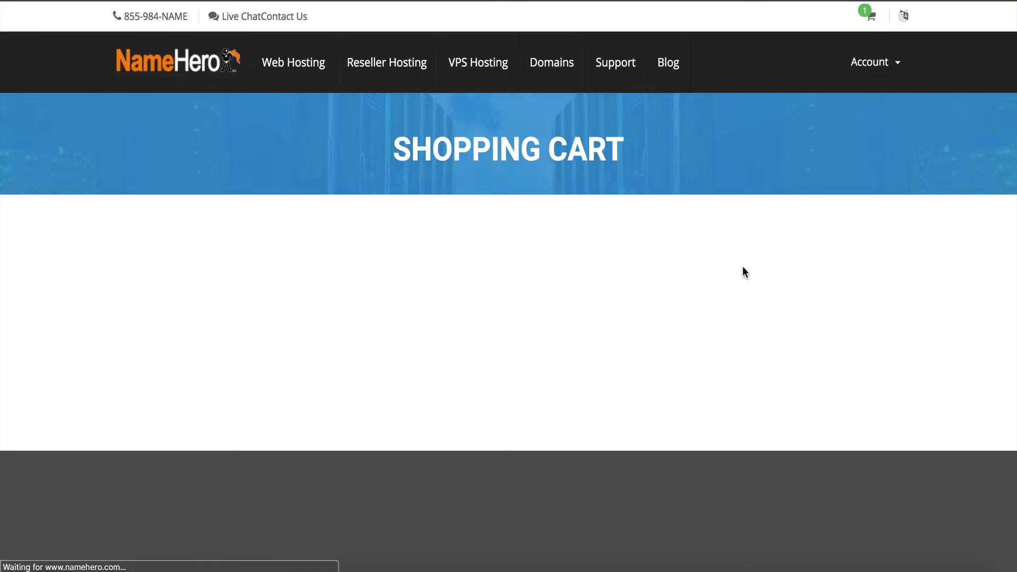
{"action": "left_click", "coordinate": [475, 363]}
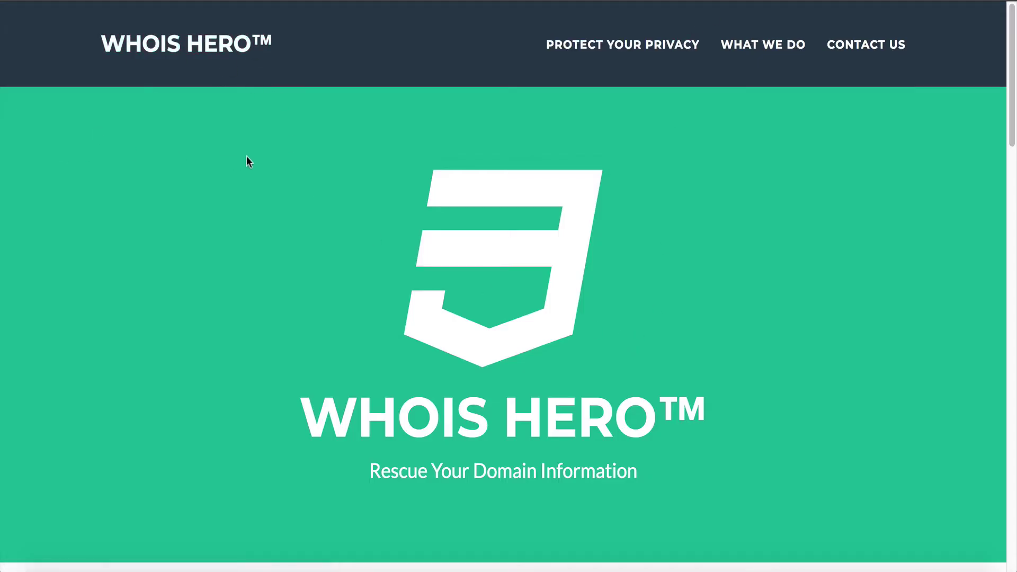
- Examine the unprotected and protected WHOIS comparison on the Whois Hero site, and review the reseller hosting setup article
{"action": "scroll", "coordinate": [354, 170], "scroll_direction": "down", "scroll_amount": 1}
{"action": "scroll", "coordinate": [354, 177], "scroll_direction": "down", "scroll_amount": 6}
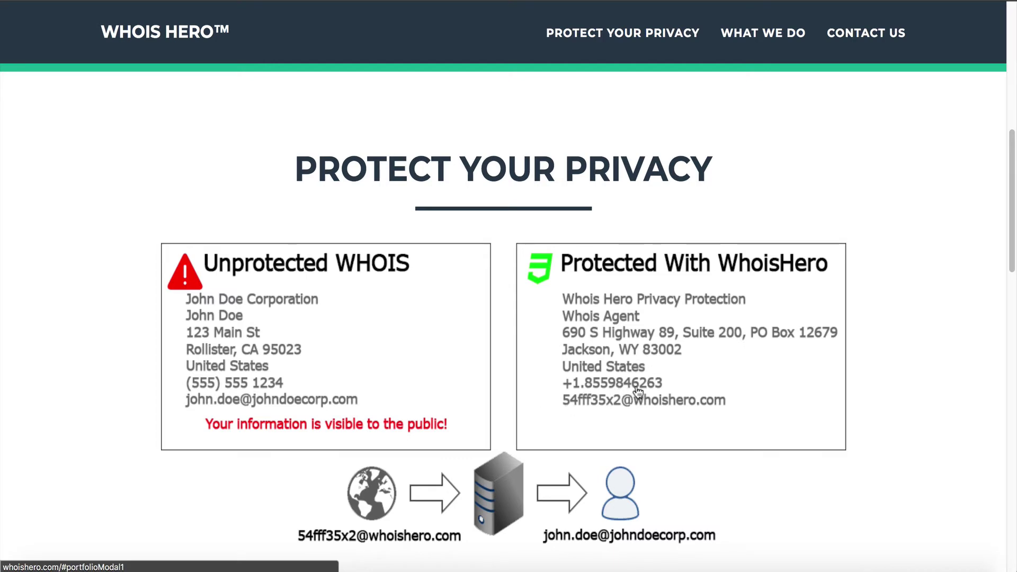
{"action": "scroll", "coordinate": [643, 390], "scroll_direction": "down", "scroll_amount": 2}
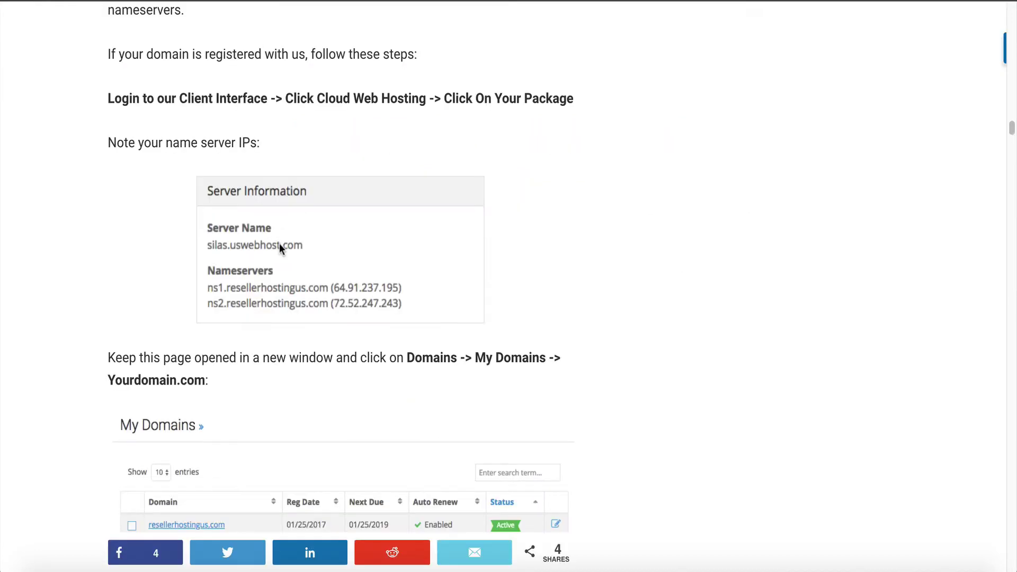
{"action": "scroll", "coordinate": [279, 243], "scroll_direction": "up", "scroll_amount": 20}
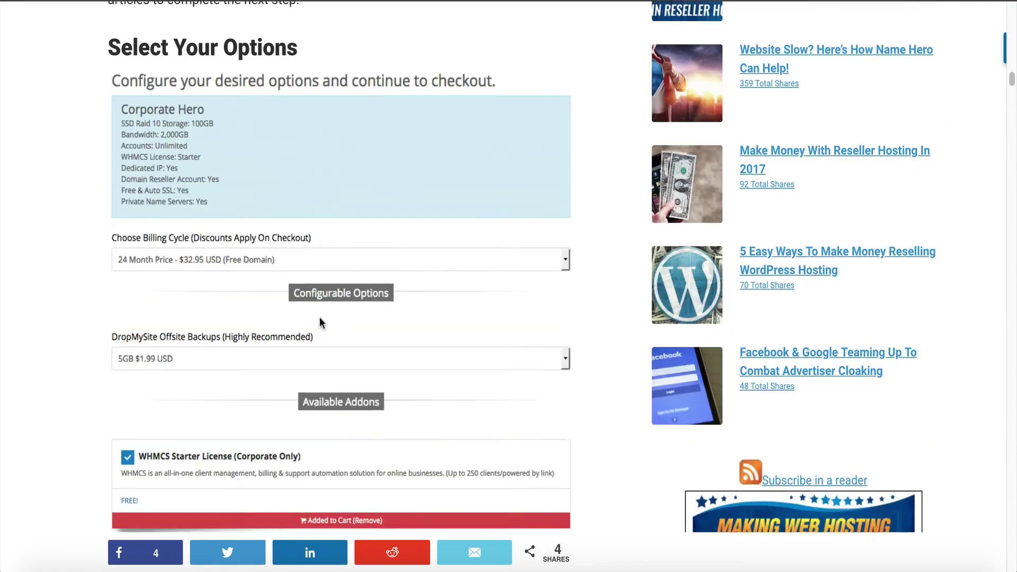
{"action": "scroll", "coordinate": [326, 318], "scroll_direction": "up", "scroll_amount": 15}
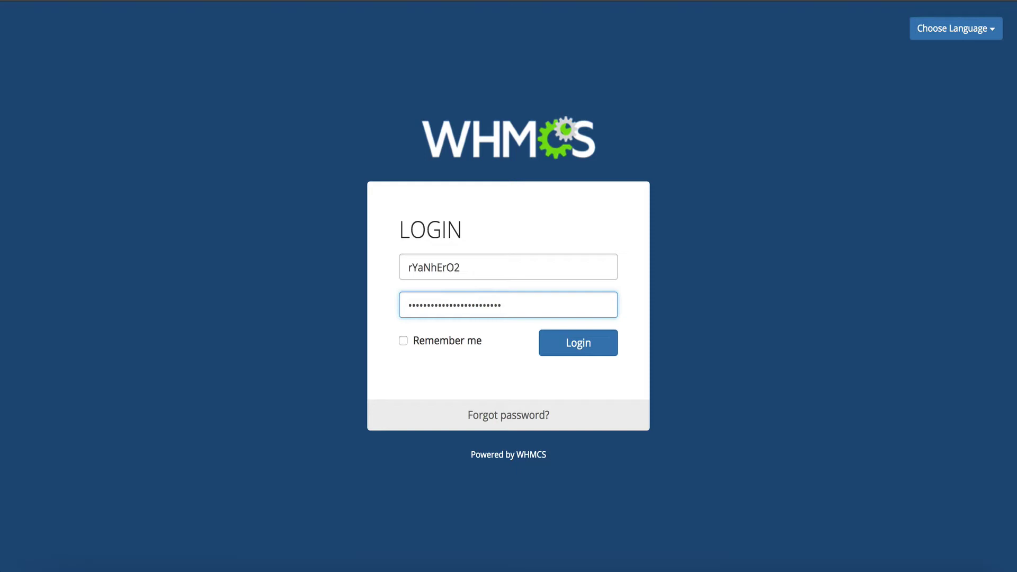
- Log in to the WHMCS admin area and open the domain pricing configuration
{"action": "left_click", "coordinate": [556, 333]}
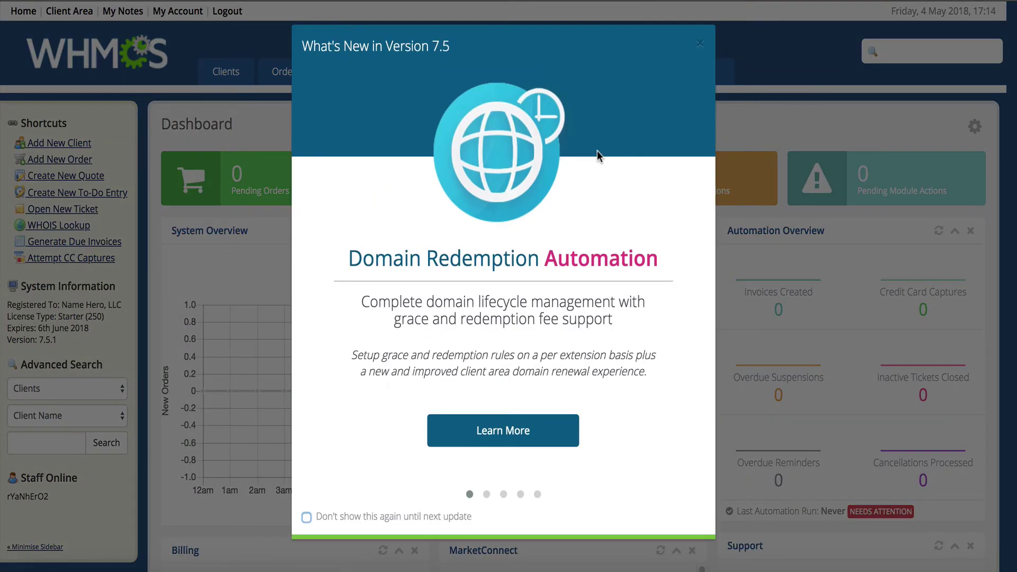
{"action": "left_click", "coordinate": [699, 43]}
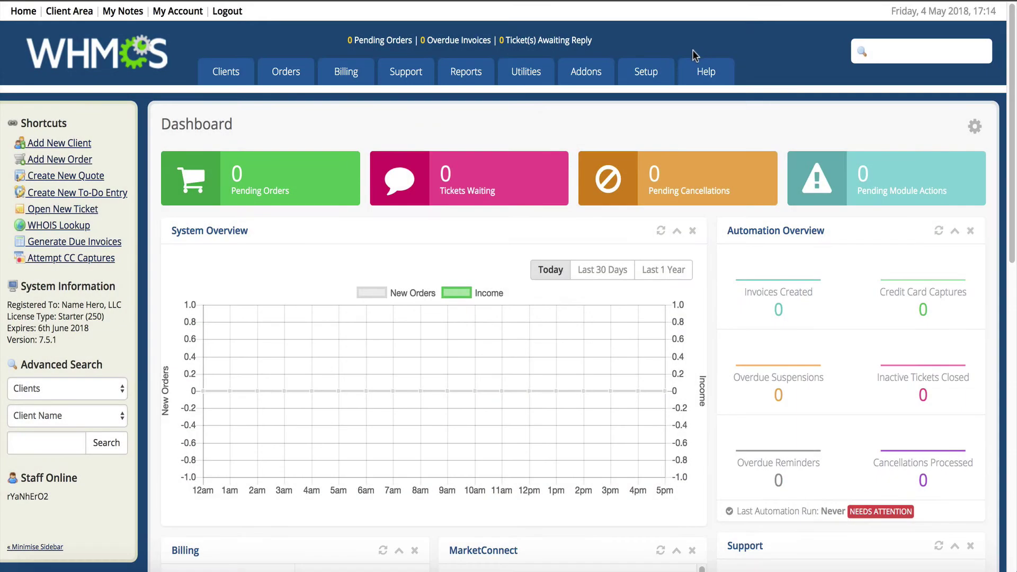
{"action": "mouse_move", "coordinate": [645, 71]}
{"action": "mouse_move", "coordinate": [701, 222]}
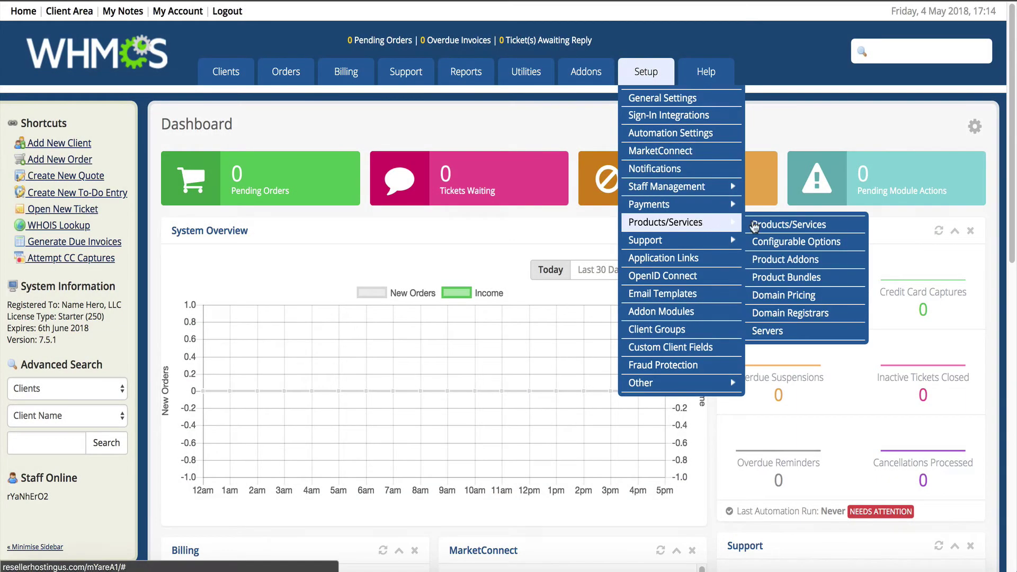
{"action": "left_click", "coordinate": [794, 302]}
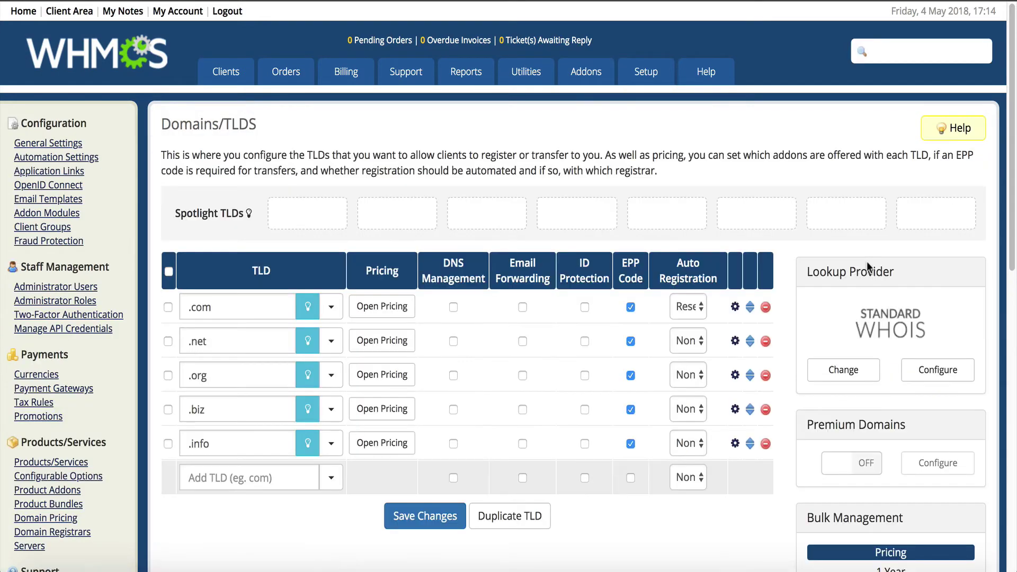
- Examine the Domain Addons pricing for DNS Management, Email Forwarding and ID Protection
{"action": "scroll", "coordinate": [921, 233], "scroll_direction": "down", "scroll_amount": 12}
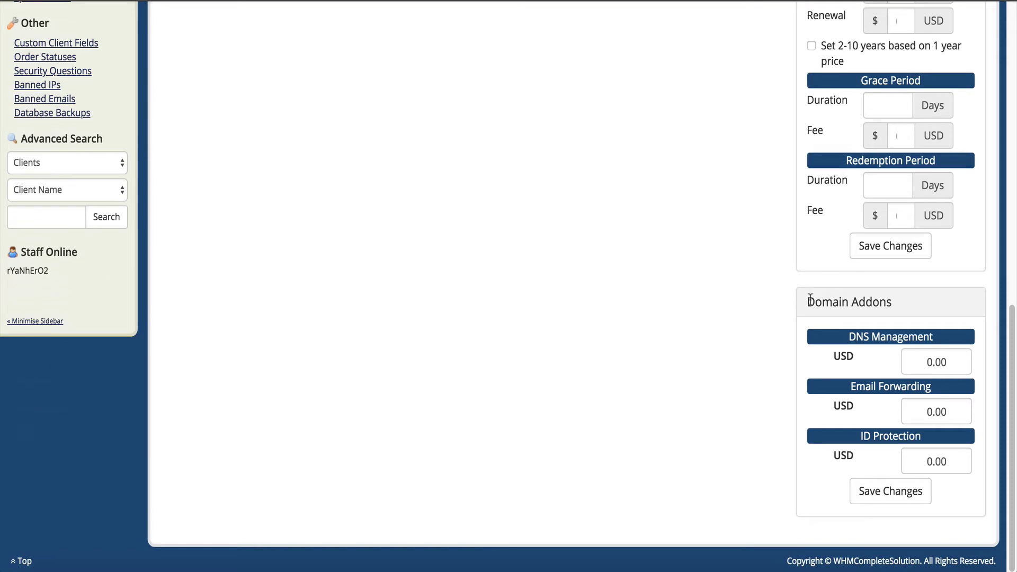
{"action": "left_click_drag", "start_coordinate": [807, 302], "coordinate": [877, 301]}
{"action": "left_click", "coordinate": [887, 326]}
{"action": "left_click_drag", "start_coordinate": [879, 387], "coordinate": [894, 402]}
{"action": "left_click_drag", "start_coordinate": [879, 439], "coordinate": [903, 440]}
{"action": "left_click", "coordinate": [898, 439]}
{"action": "left_click_drag", "start_coordinate": [926, 461], "coordinate": [947, 464]}
{"action": "scroll", "coordinate": [583, 333], "scroll_direction": "up", "scroll_amount": 10}
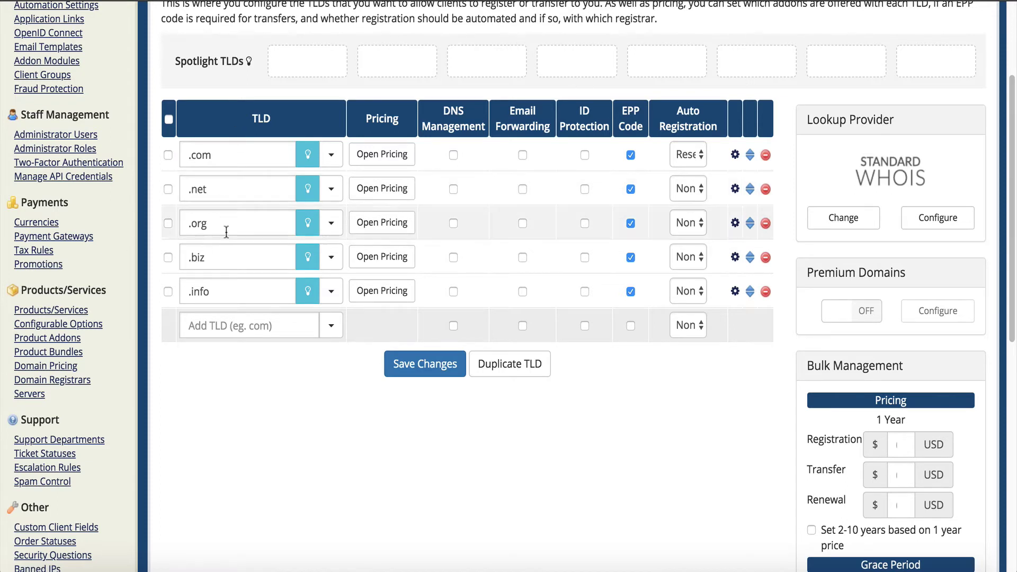
- Enable ID Protection for the .com, .net, .org, .biz and .info TLDs and save the changes
{"action": "left_click", "coordinate": [584, 156]}
{"action": "left_click", "coordinate": [584, 189]}
{"action": "left_click", "coordinate": [585, 224]}
{"action": "left_click", "coordinate": [583, 257]}
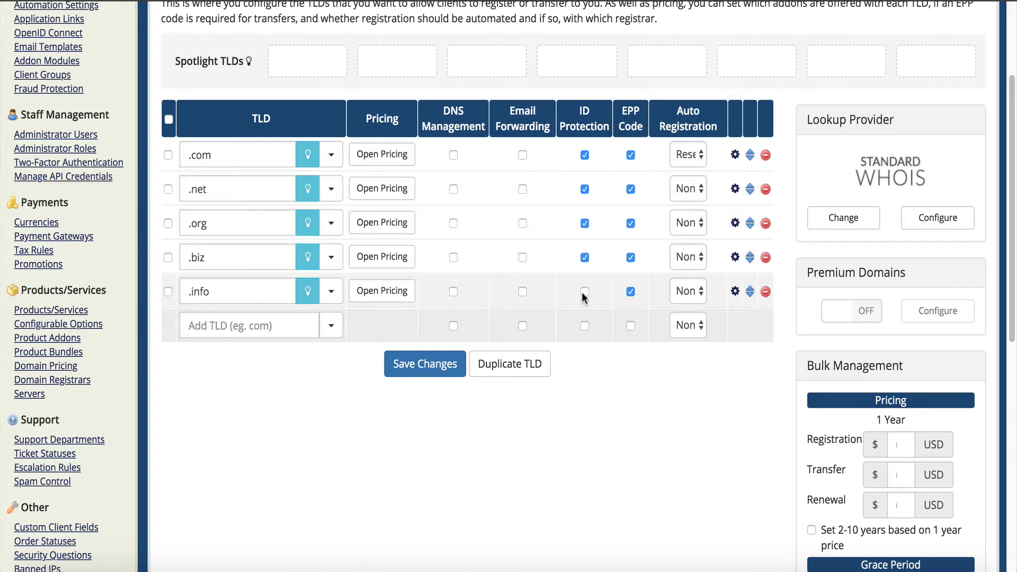
{"action": "left_click", "coordinate": [584, 291]}
{"action": "left_click", "coordinate": [391, 366]}
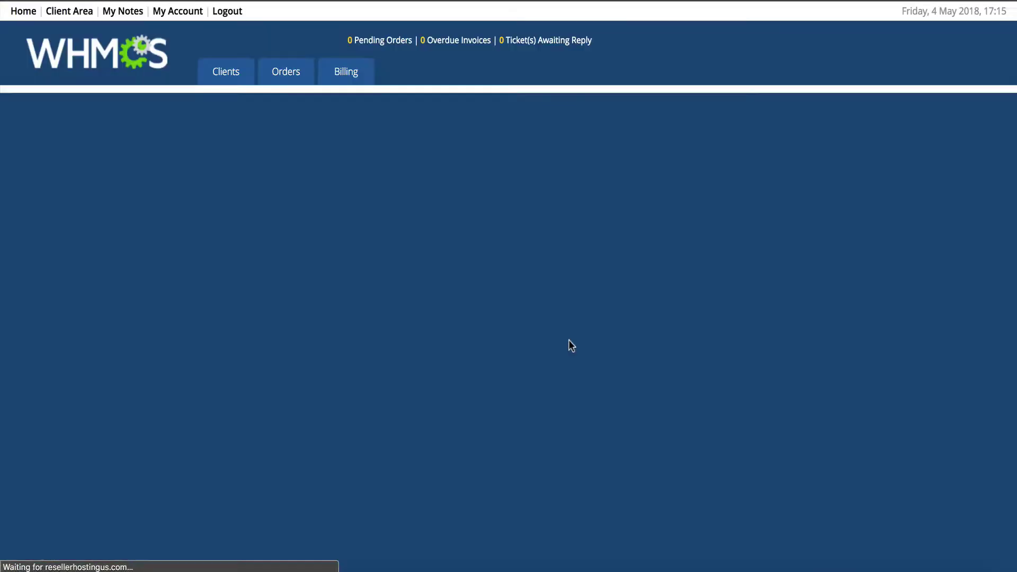
- Examine the ID Protection price in the Domain Addons section
{"action": "scroll", "coordinate": [577, 317], "scroll_direction": "down", "scroll_amount": 7}
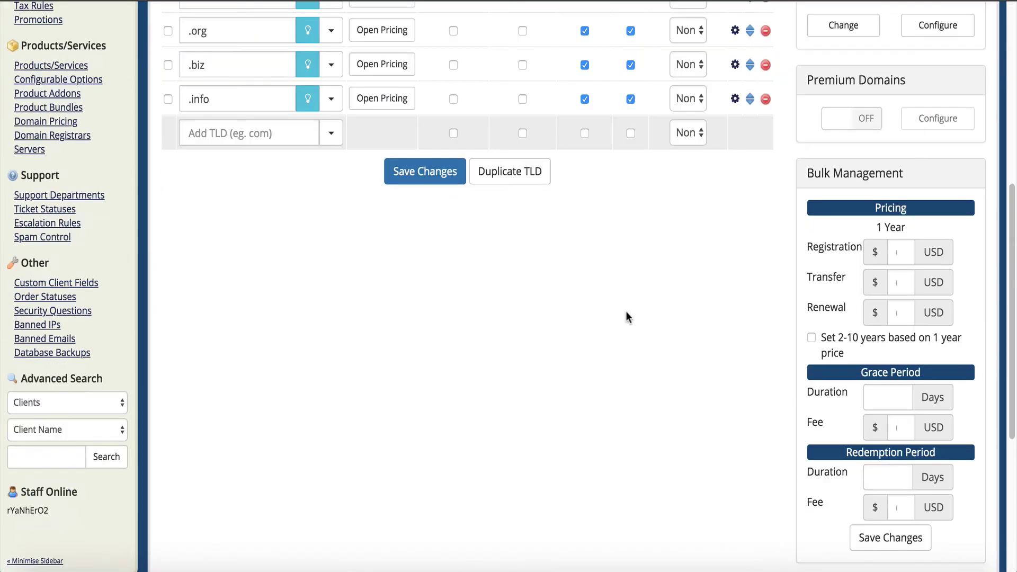
{"action": "scroll", "coordinate": [627, 318], "scroll_direction": "down", "scroll_amount": 5}
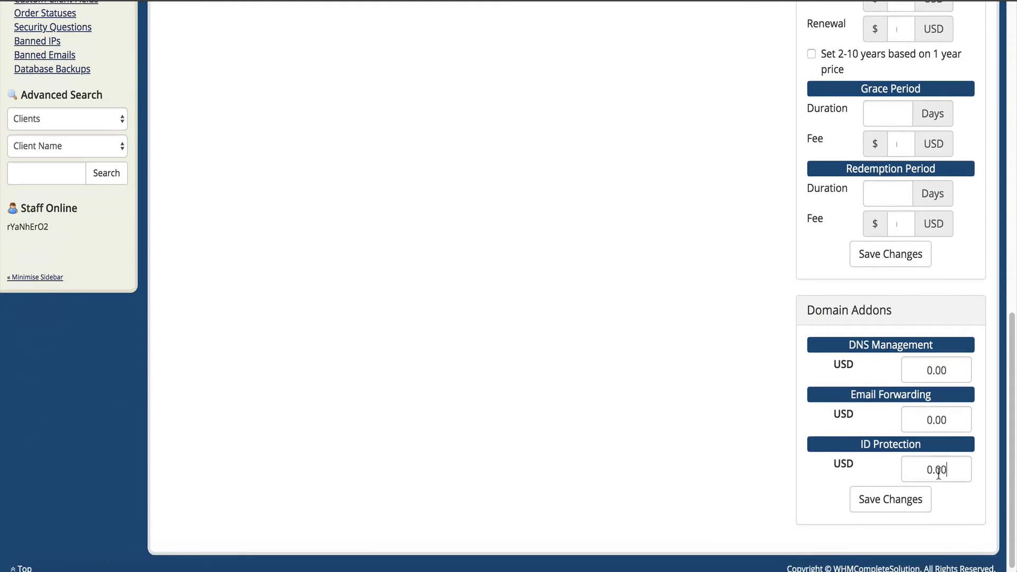
{"action": "left_click_drag", "start_coordinate": [946, 469], "coordinate": [899, 470]}
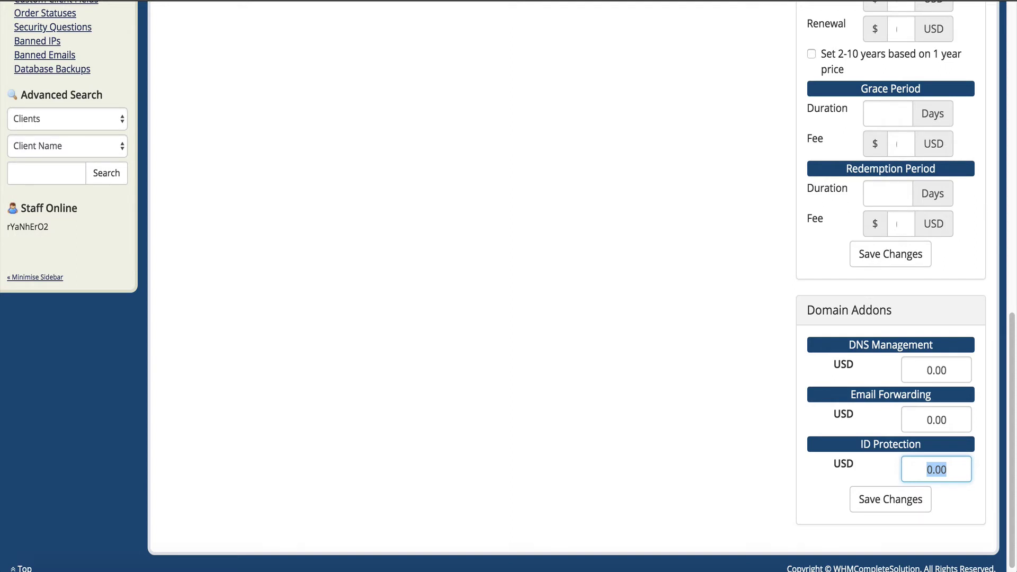
{"action": "left_click", "coordinate": [949, 469]}
{"action": "left_click_drag", "start_coordinate": [949, 470], "coordinate": [925, 469]}
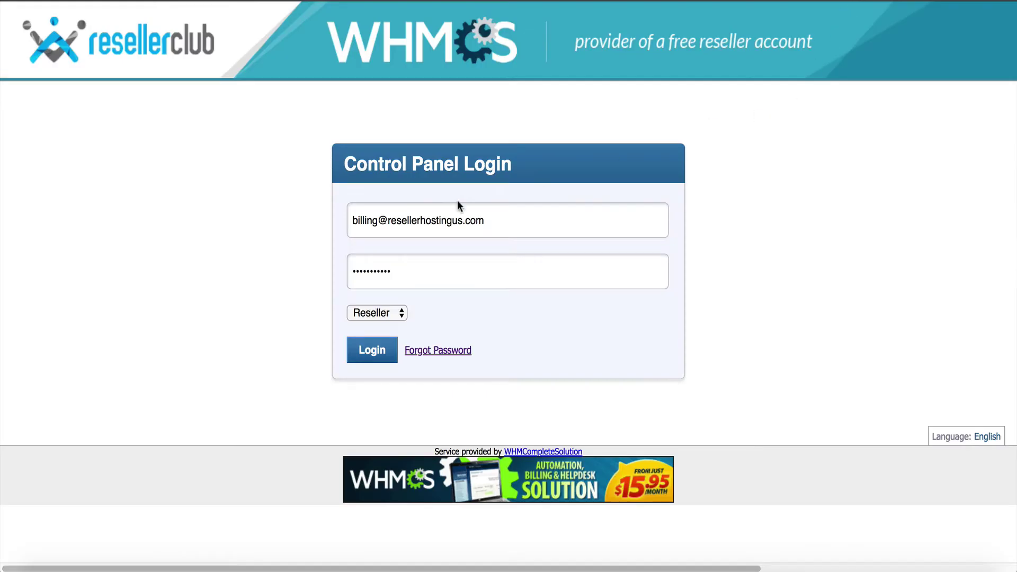
- Log in to the ResellerClub control panel and open Domain Registration from the product and pricing list
{"action": "left_click", "coordinate": [370, 350]}
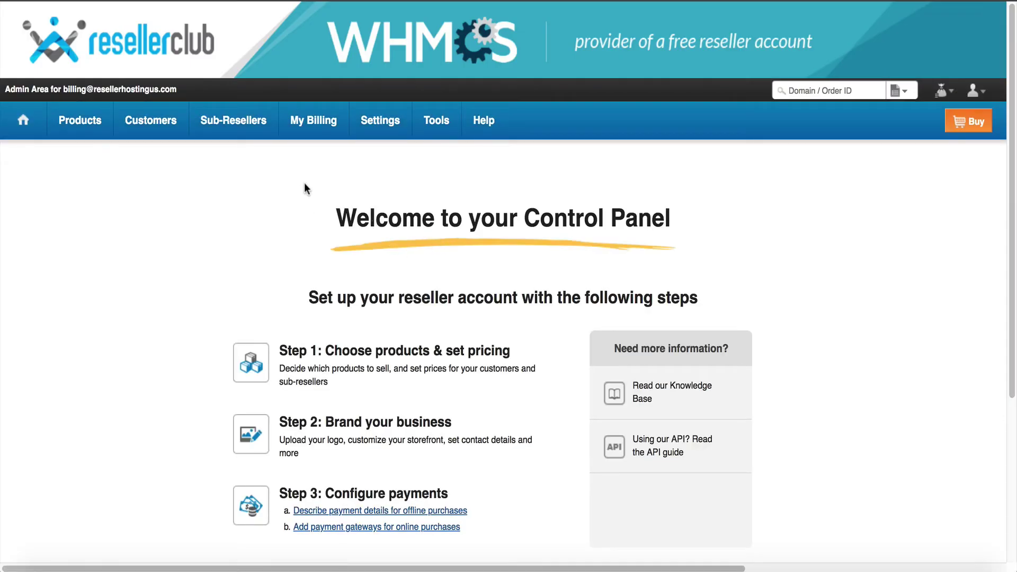
{"action": "left_click", "coordinate": [325, 363]}
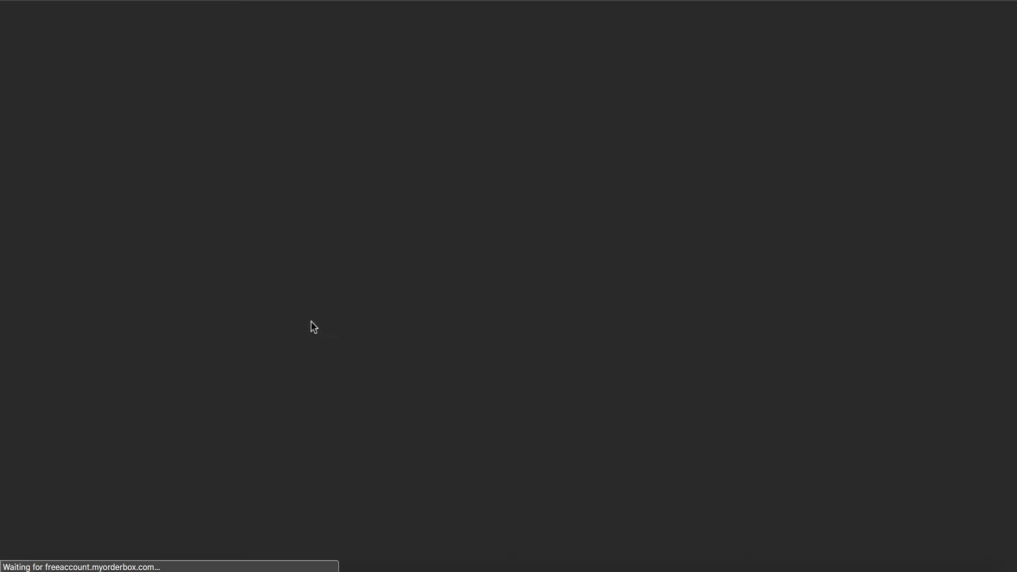
{"action": "scroll", "coordinate": [585, 300], "scroll_direction": "down", "scroll_amount": 5}
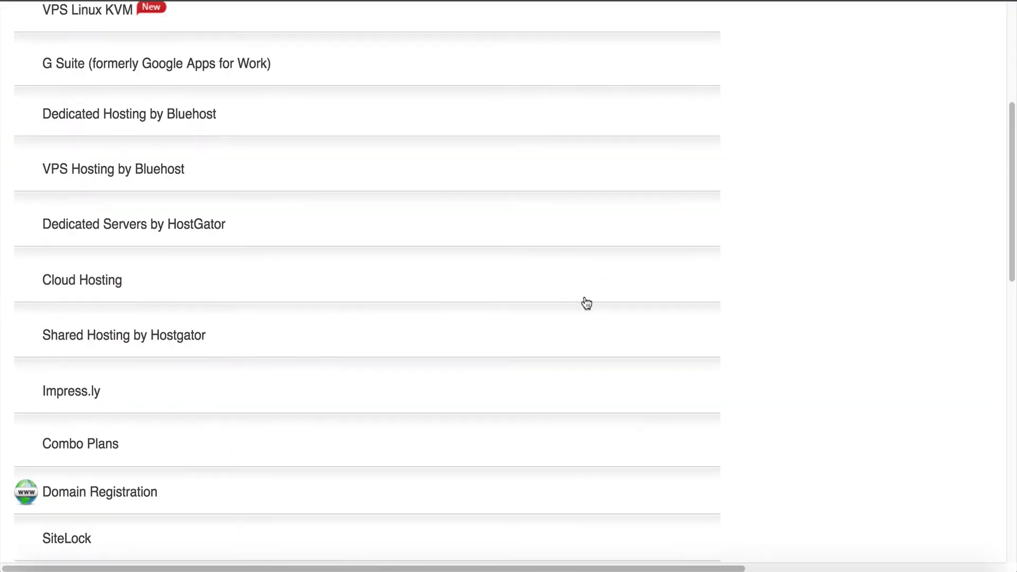
{"action": "scroll", "coordinate": [586, 302], "scroll_direction": "down", "scroll_amount": 2}
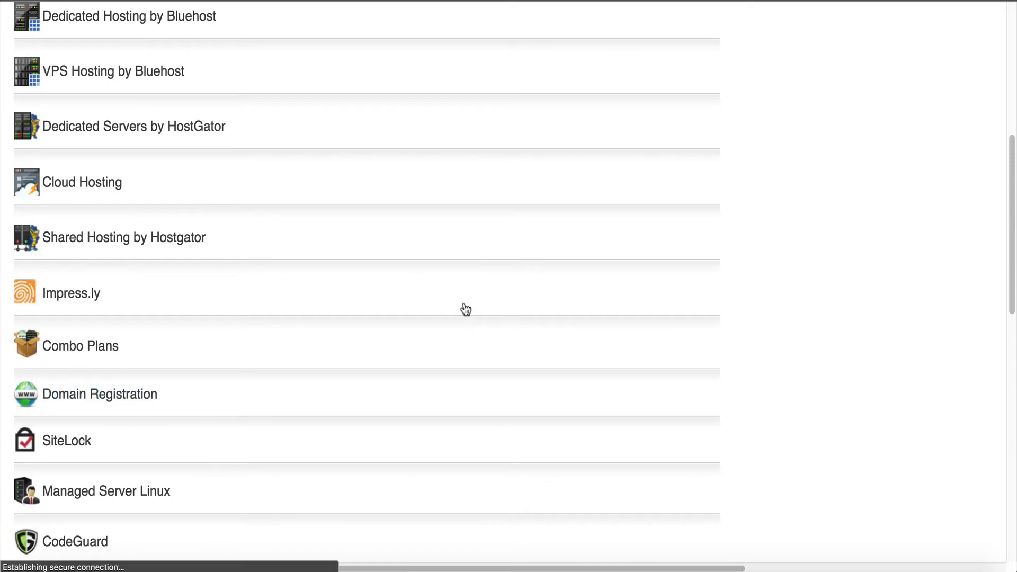
- Examine the paid and free add-on services offered with Domain Registration
{"action": "scroll", "coordinate": [536, 290], "scroll_direction": "down", "scroll_amount": 1}
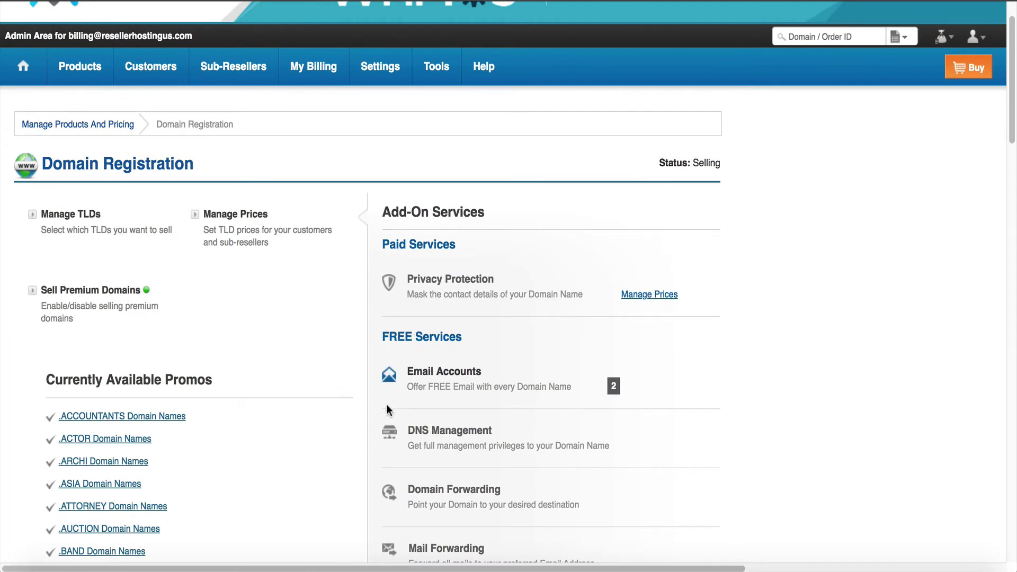
{"action": "scroll", "coordinate": [581, 475], "scroll_direction": "down", "scroll_amount": 3}
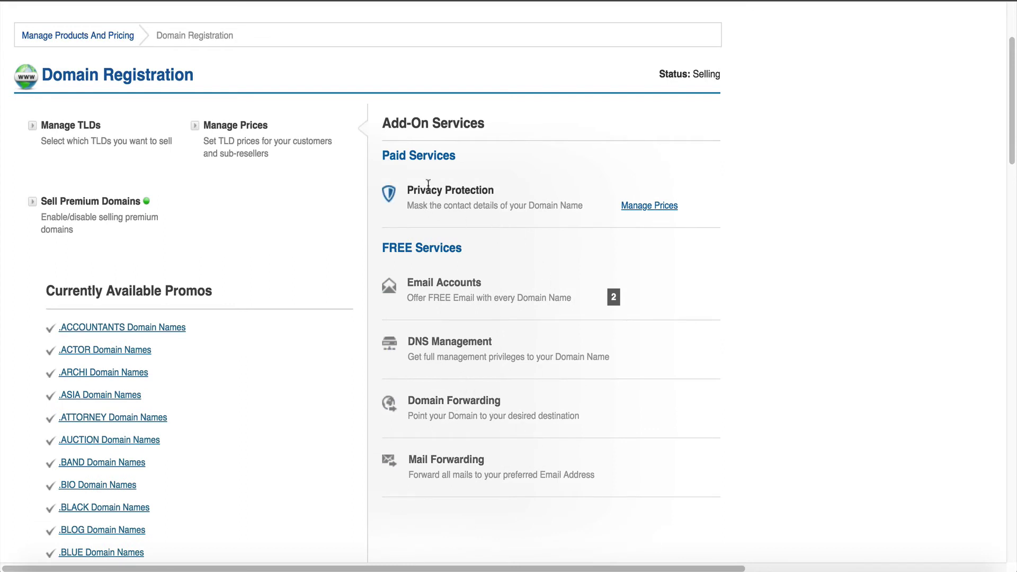
{"action": "left_click_drag", "start_coordinate": [380, 150], "coordinate": [422, 155]}
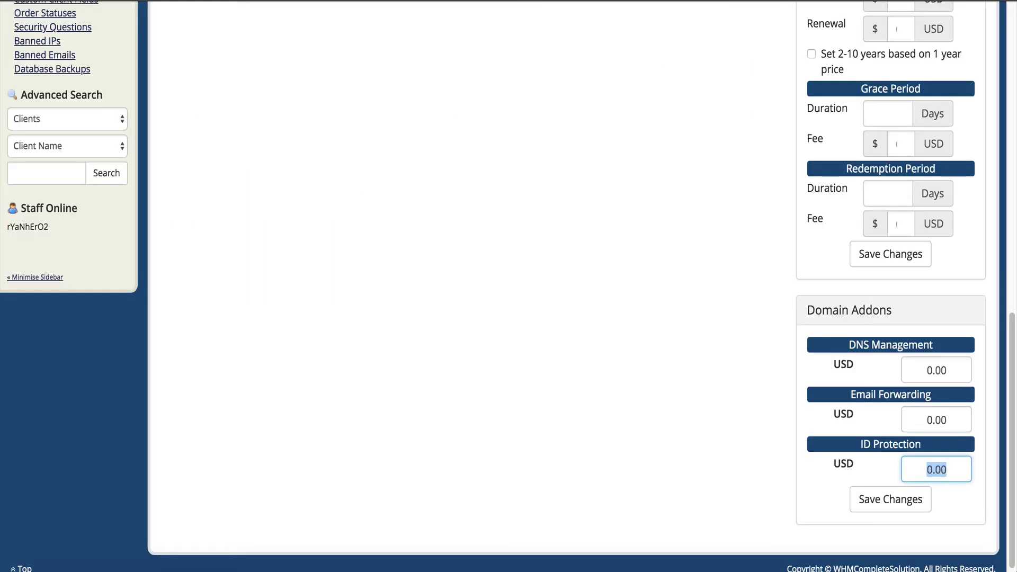
- Return to WHMCS, set the DNS Management and Email Forwarding addon prices to 2.98 USD, and save them
{"action": "left_click", "coordinate": [884, 347]}
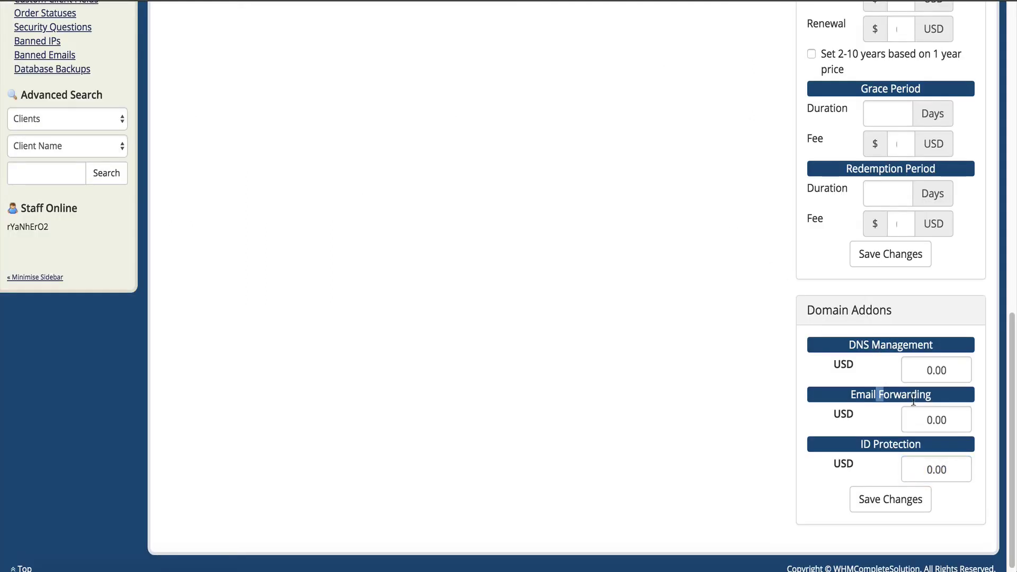
{"action": "left_click_drag", "start_coordinate": [933, 399], "coordinate": [946, 344]}
{"action": "left_click", "coordinate": [935, 367]}
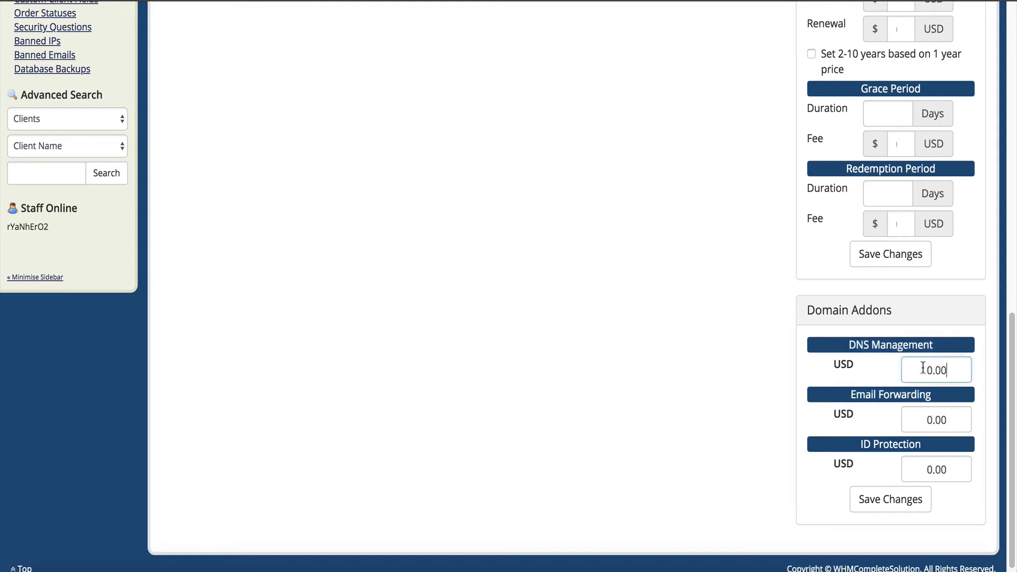
{"action": "double_click", "coordinate": [935, 367]}
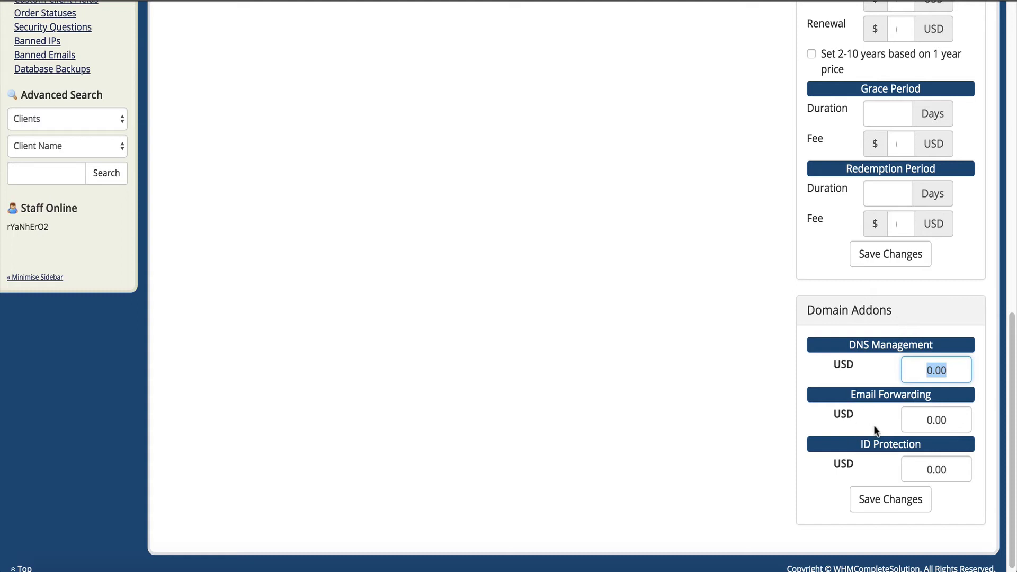
{"action": "type", "text": "2.98"}
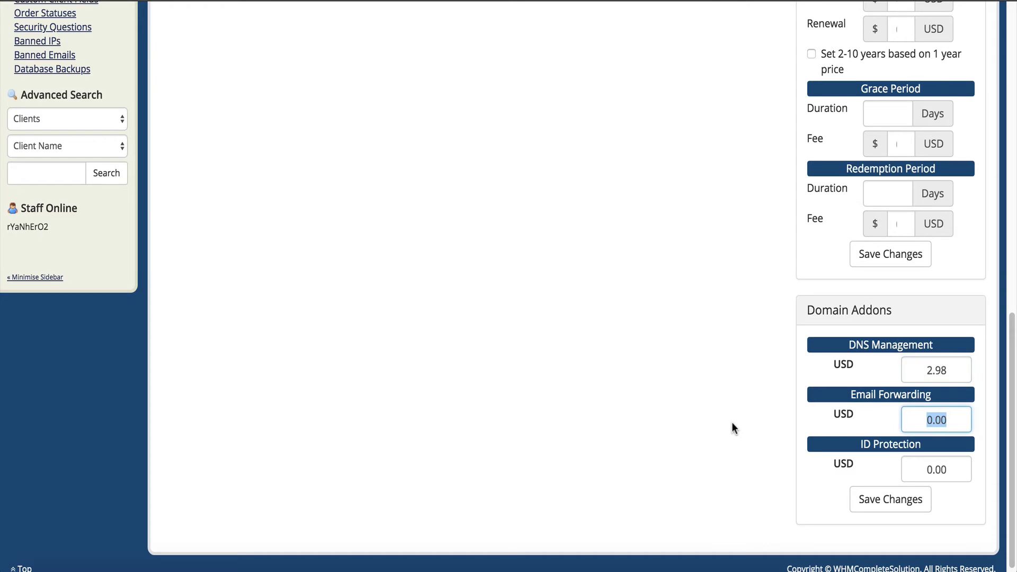
{"action": "type", "text": "2.98"}
{"action": "left_click", "coordinate": [912, 506]}
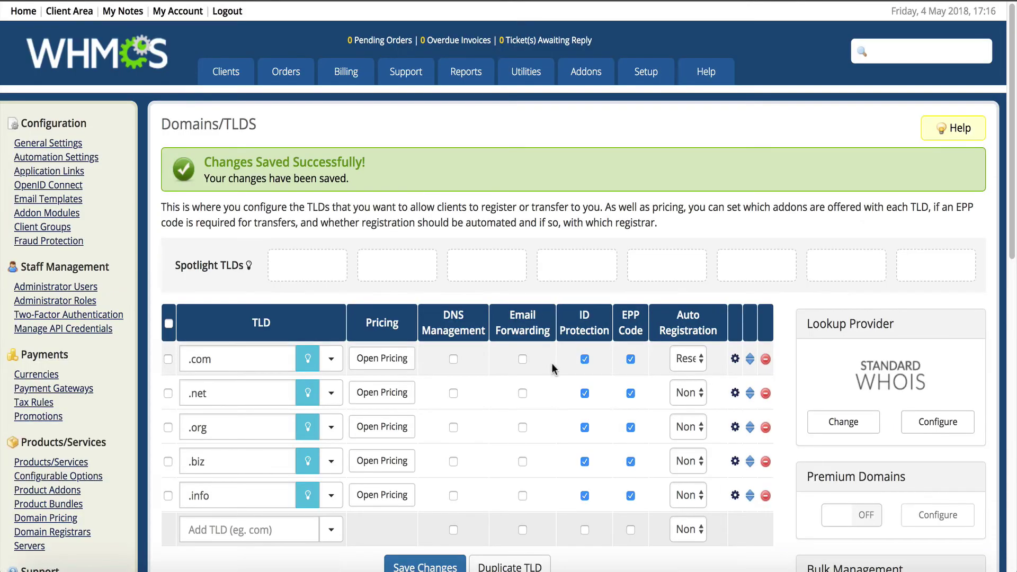
- Enable DNS Management for the .com, .net, .org, .biz and .info TLDs
{"action": "left_click", "coordinate": [454, 359]}
{"action": "left_click", "coordinate": [453, 393]}
{"action": "left_click", "coordinate": [453, 427]}
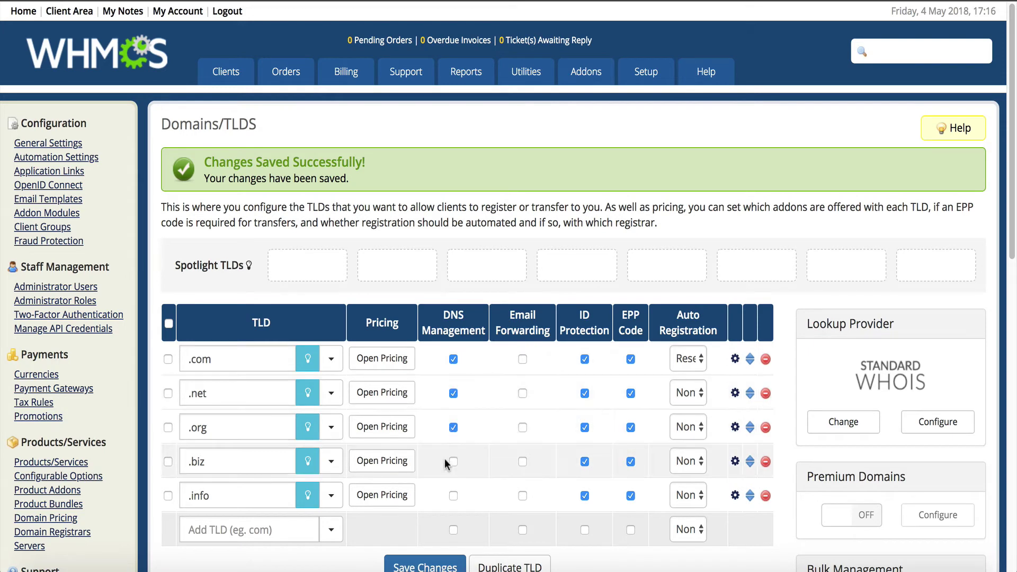
{"action": "left_click", "coordinate": [454, 462]}
{"action": "left_click", "coordinate": [453, 496]}
- Enable Email Forwarding for the .info, .biz, .org, .net and .com TLDs
{"action": "left_click", "coordinate": [522, 495]}
{"action": "left_click", "coordinate": [522, 461]}
{"action": "left_click", "coordinate": [523, 427]}
{"action": "left_click", "coordinate": [522, 393]}
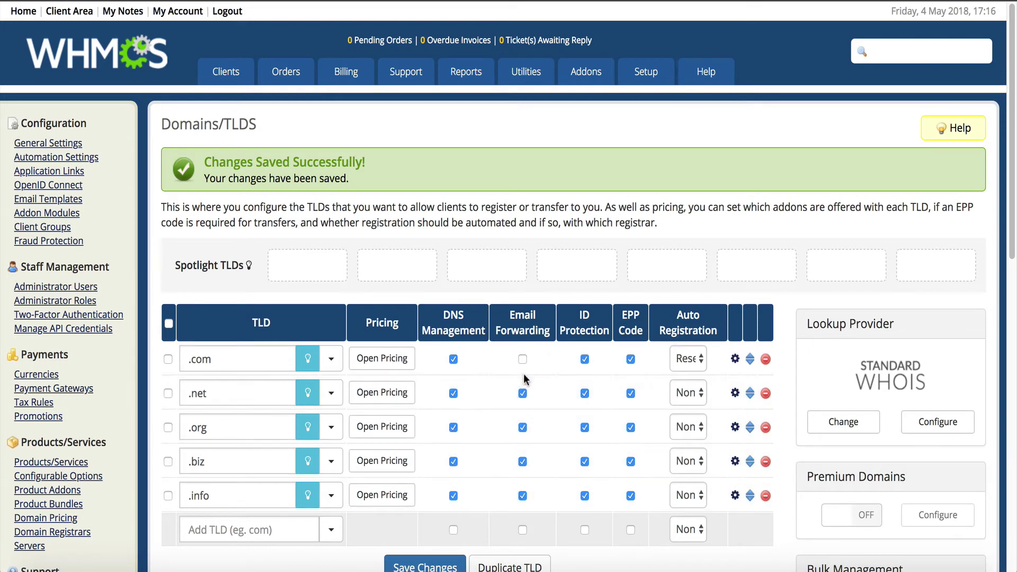
{"action": "left_click", "coordinate": [522, 359]}
{"action": "scroll", "coordinate": [477, 440], "scroll_direction": "down", "scroll_amount": 1}
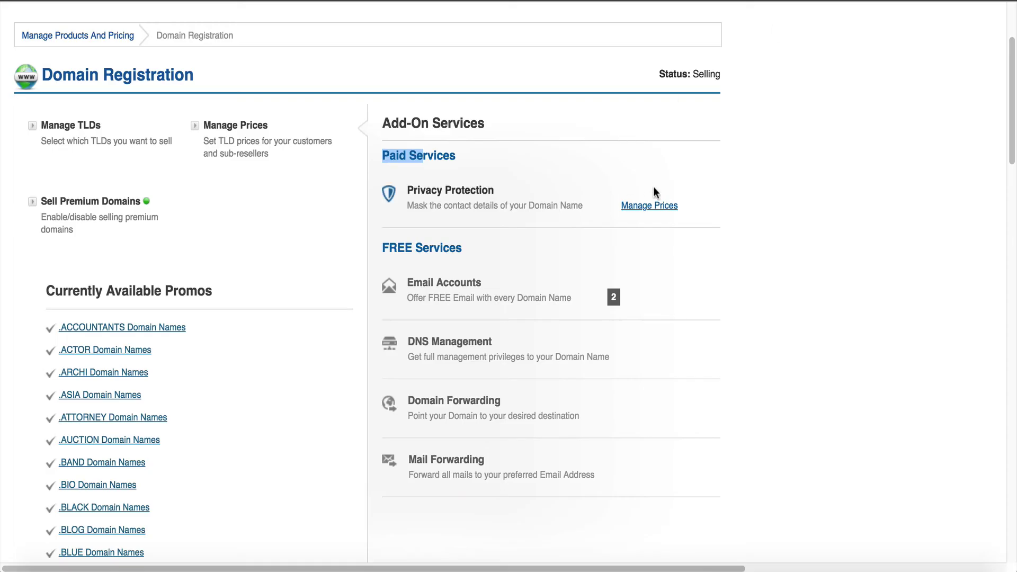
- Open ResellerClub's Privacy Protection pricing and examine the cost price and the one-year customer price
{"action": "left_click", "coordinate": [648, 205]}
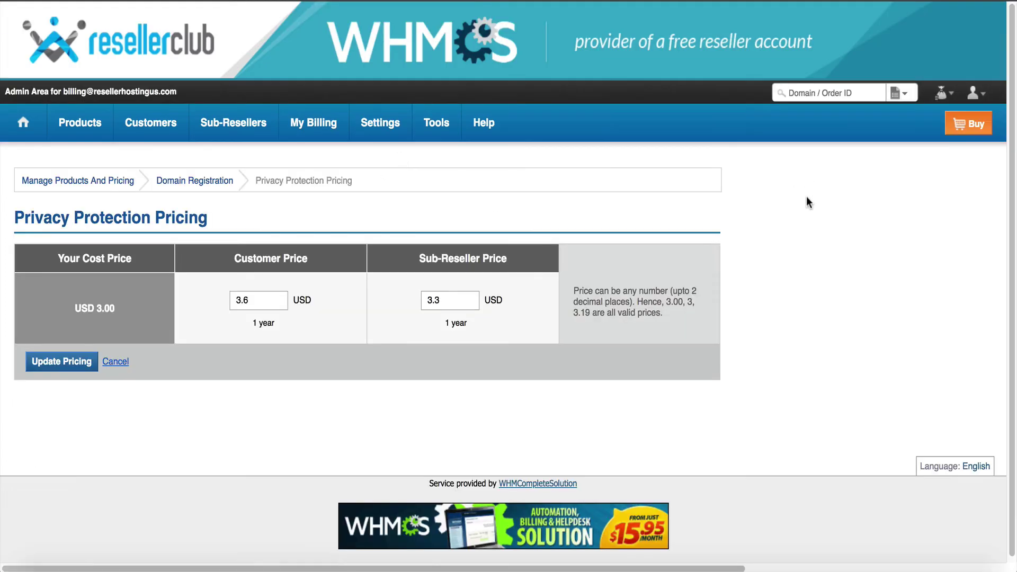
{"action": "left_click_drag", "start_coordinate": [75, 306], "coordinate": [115, 311]}
{"action": "left_click", "coordinate": [267, 295]}
{"action": "key", "text": "super+a"}
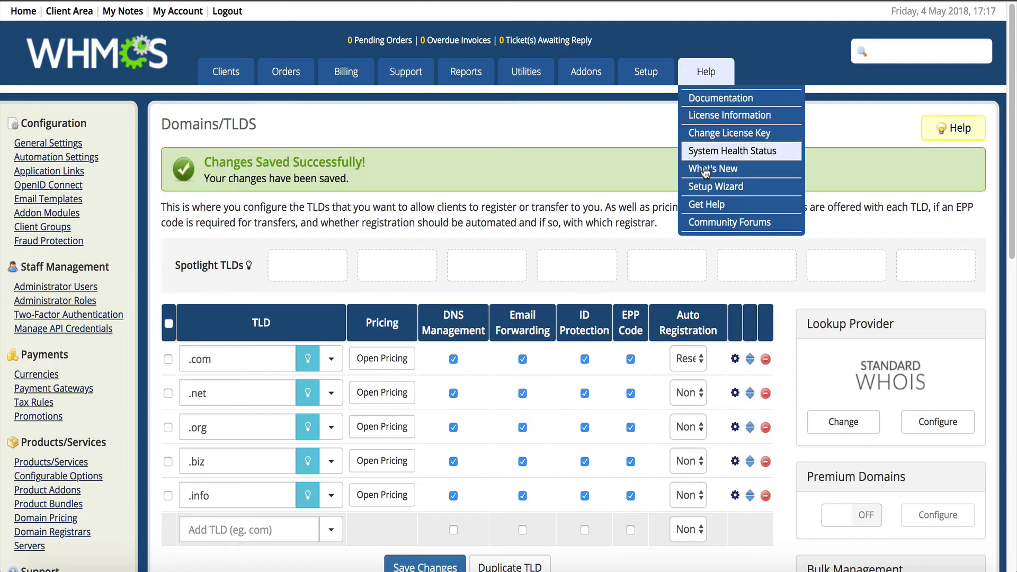
- Switch to WHMCS, set the ID Protection domain addon price to 3.60 USD, and save the change
{"action": "scroll", "coordinate": [742, 270], "scroll_direction": "down", "scroll_amount": 12}
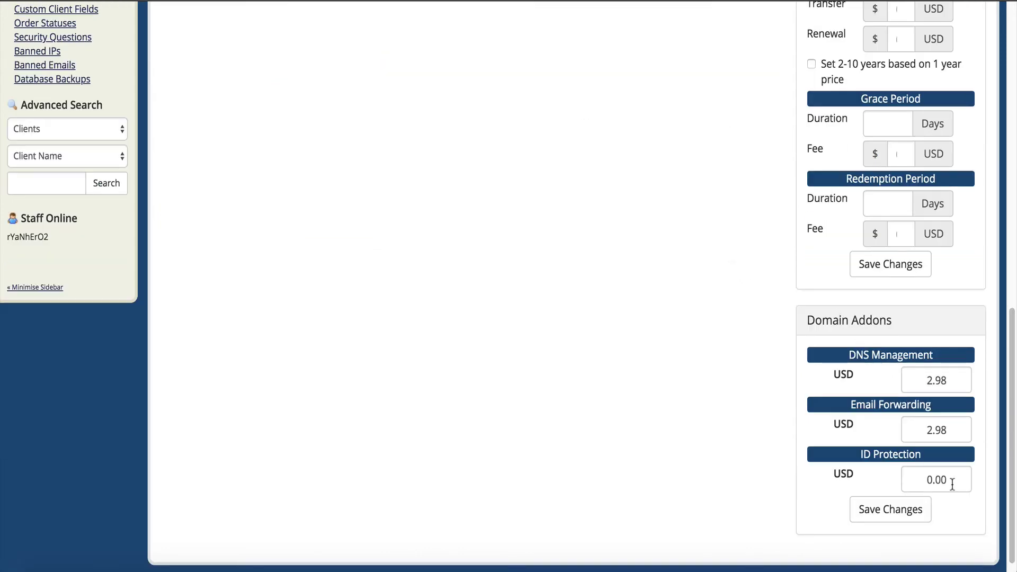
{"action": "left_click", "coordinate": [936, 479]}
{"action": "key", "text": "super+a"}
{"action": "type", "text": "3.60"}
{"action": "left_click", "coordinate": [906, 508]}
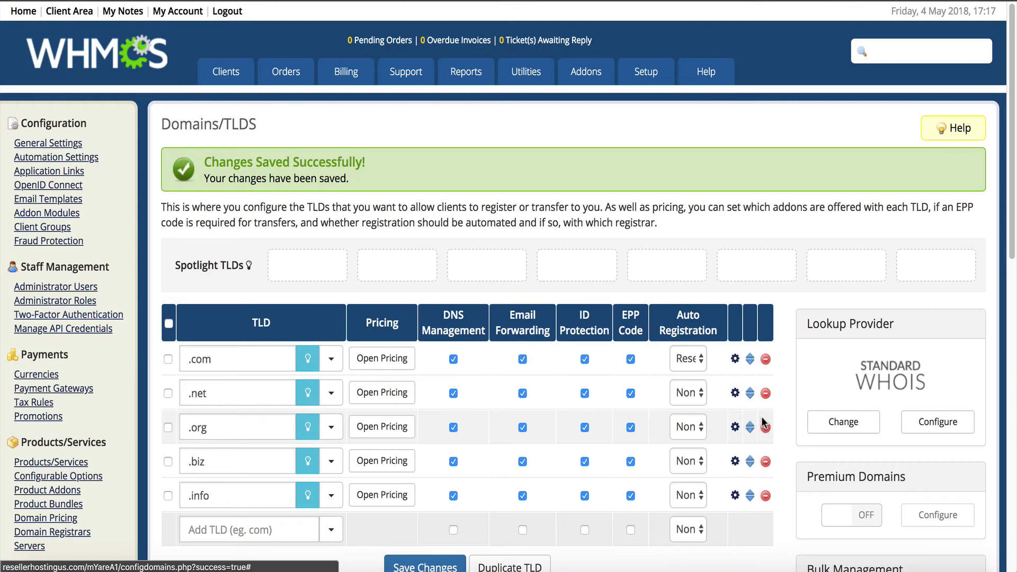
- Review the DNS Management, Email Forwarding and ID Protection addon prices and save the domain addons again
{"action": "scroll", "coordinate": [766, 413], "scroll_direction": "down", "scroll_amount": 10}
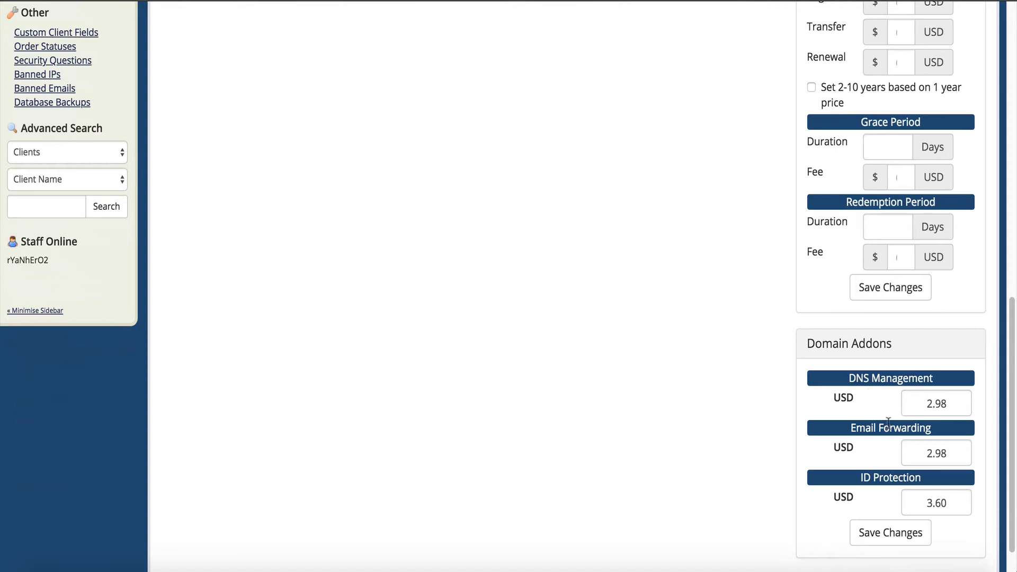
{"action": "left_click_drag", "start_coordinate": [890, 427], "coordinate": [925, 432]}
{"action": "key", "text": "Tab"}
{"action": "left_click", "coordinate": [924, 404]}
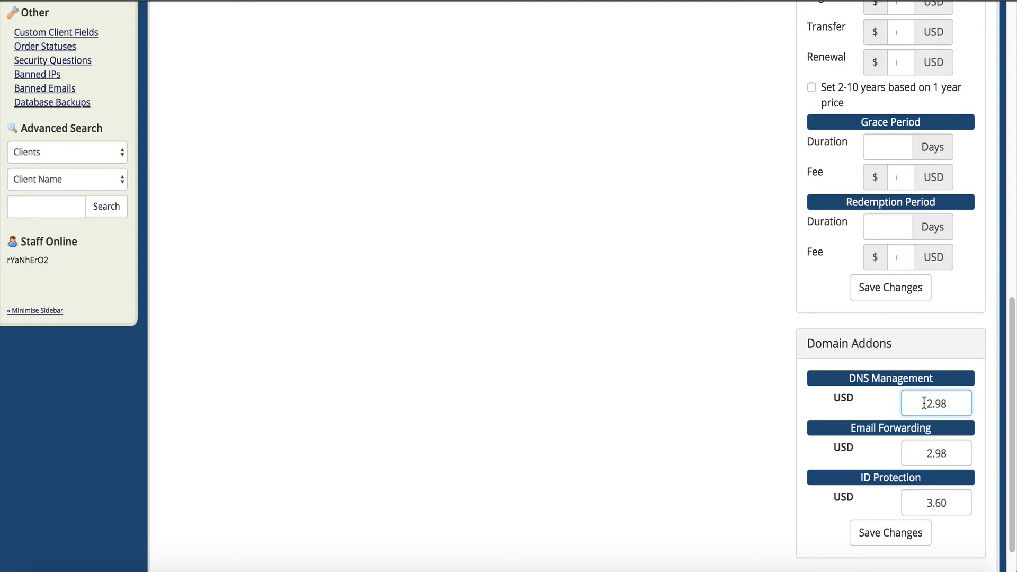
{"action": "left_click", "coordinate": [875, 541]}
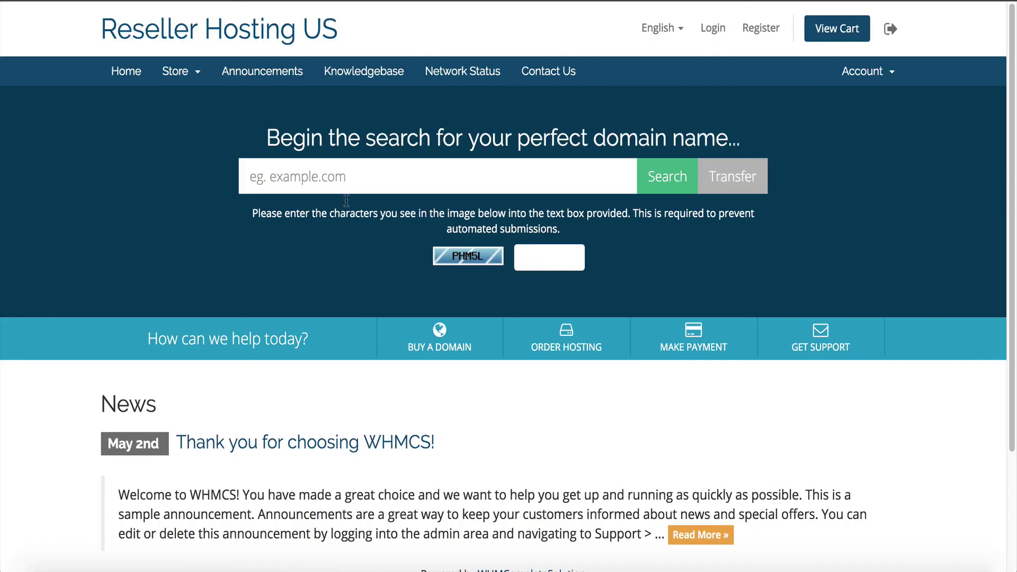
- Search for the domain namehero2018 on the Reseller Hosting US storefront, entering the captcha code from the image
{"action": "left_click", "coordinate": [345, 192]}
{"action": "type", "text": "na"}
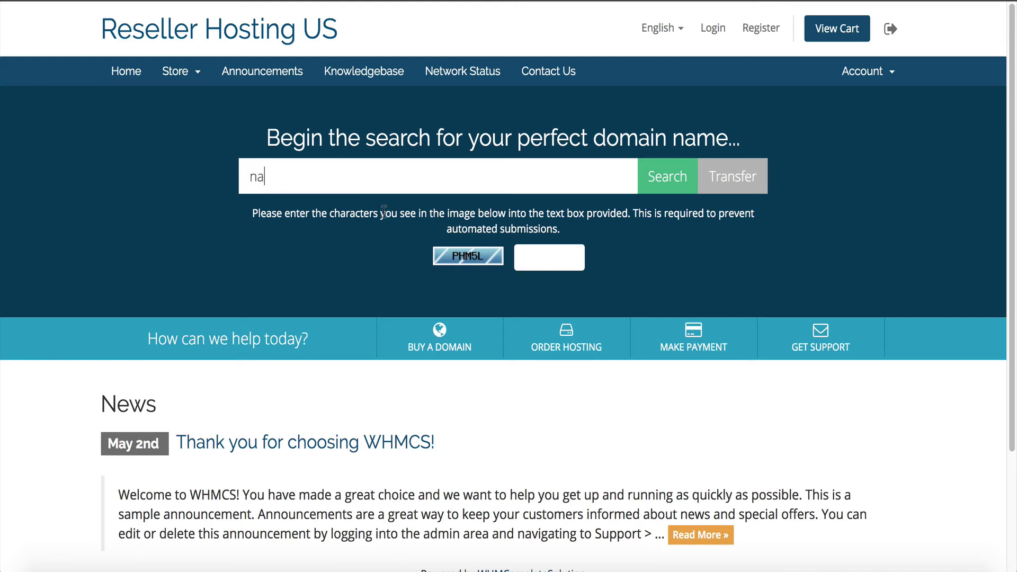
{"action": "type", "text": "mehero2018"}
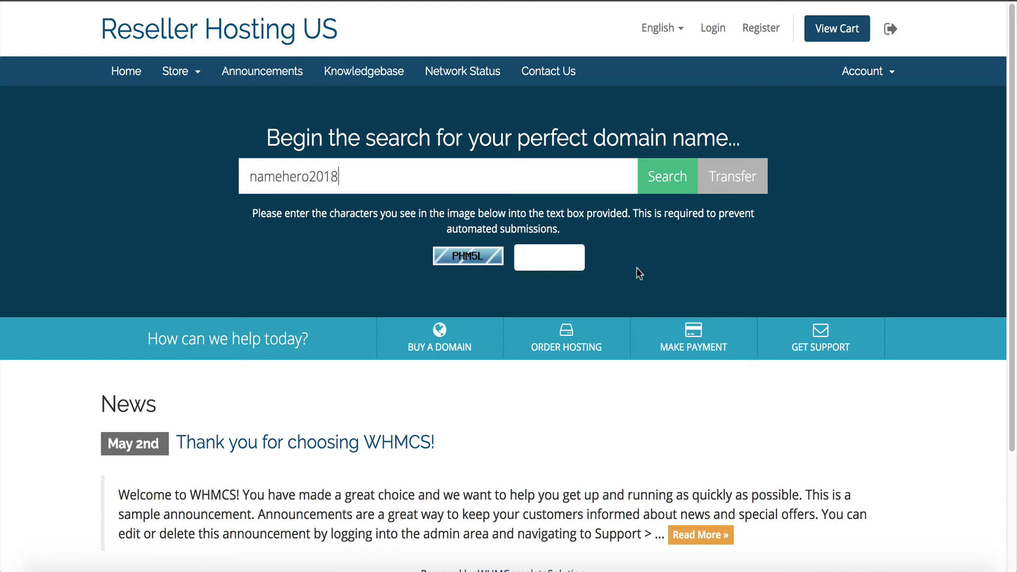
{"action": "left_click", "coordinate": [580, 255]}
{"action": "type", "text": "PHM5L"}
{"action": "left_click", "coordinate": [675, 194]}
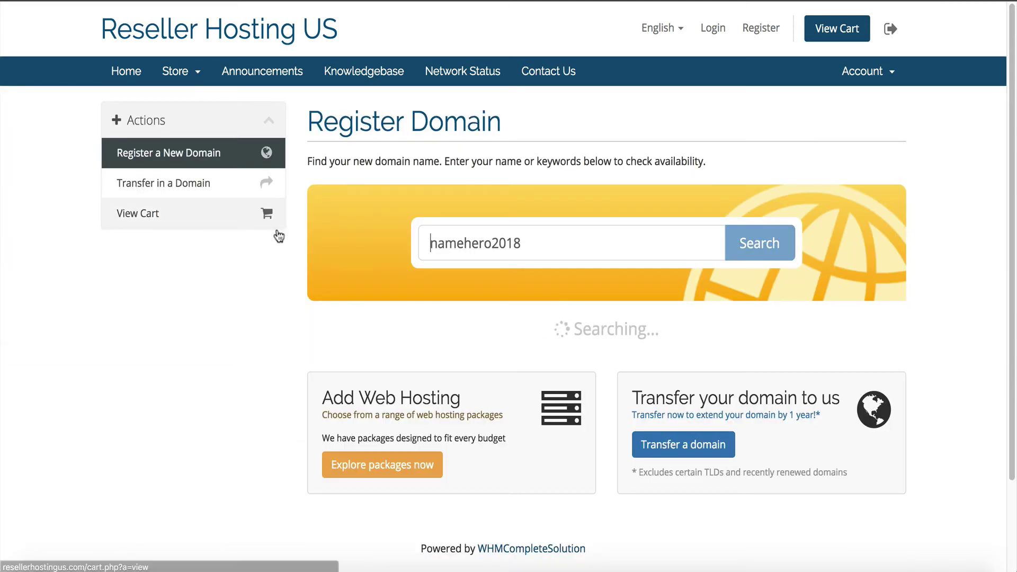
- Order namehero2018.com with the DNS Management, ID Protection and Email Forwarding addons, keeping the default nameservers, and continue to the checkout review
{"action": "left_click", "coordinate": [670, 364]}
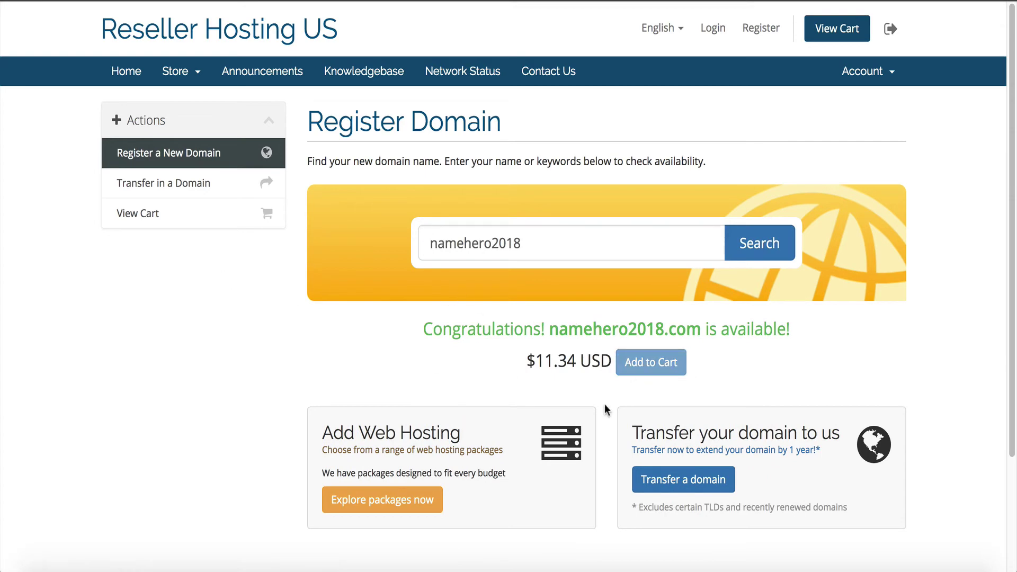
{"action": "left_click", "coordinate": [654, 362]}
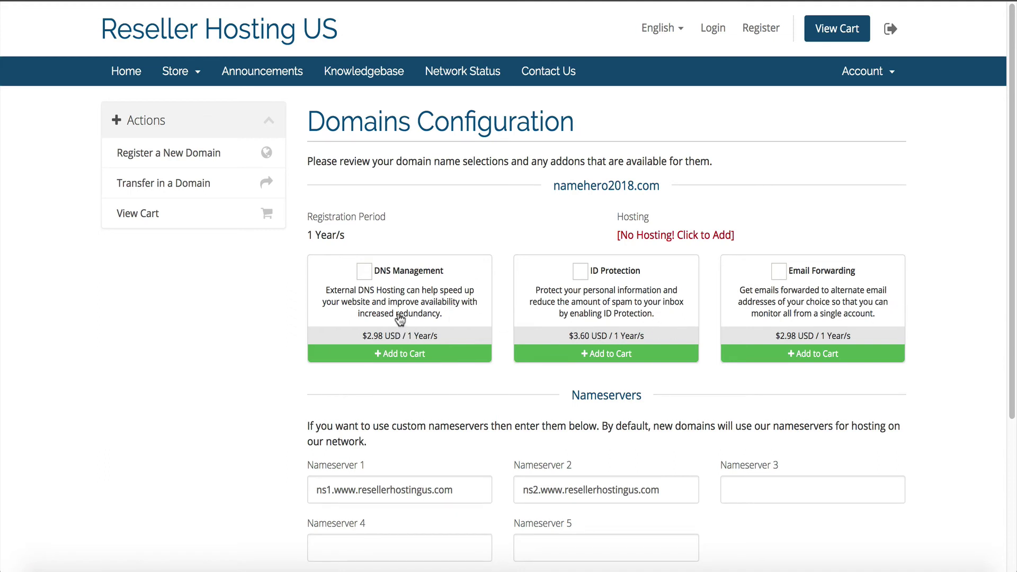
{"action": "left_click", "coordinate": [381, 295]}
{"action": "left_click", "coordinate": [571, 301]}
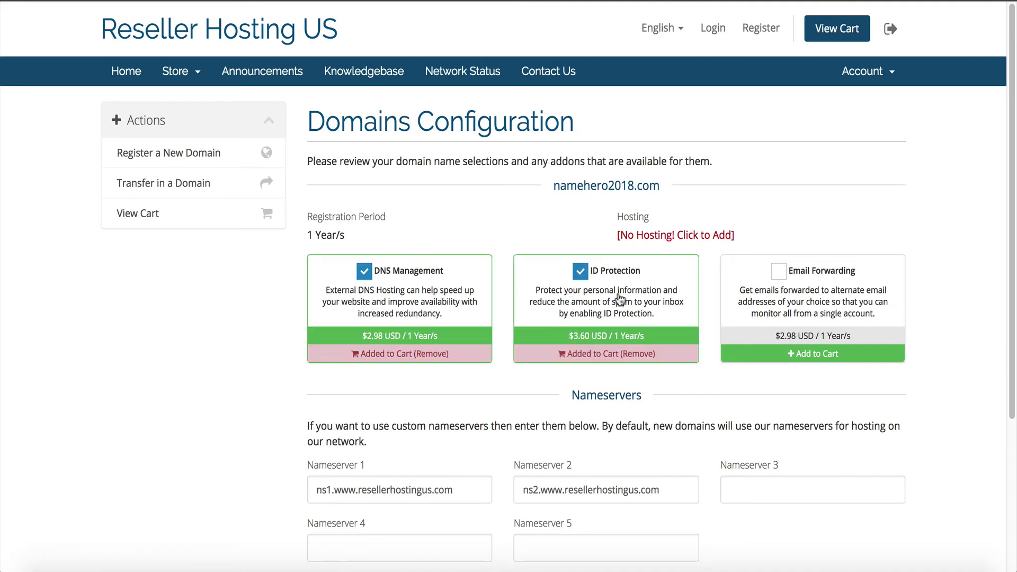
{"action": "left_click", "coordinate": [824, 300]}
{"action": "scroll", "coordinate": [787, 400], "scroll_direction": "down", "scroll_amount": 2}
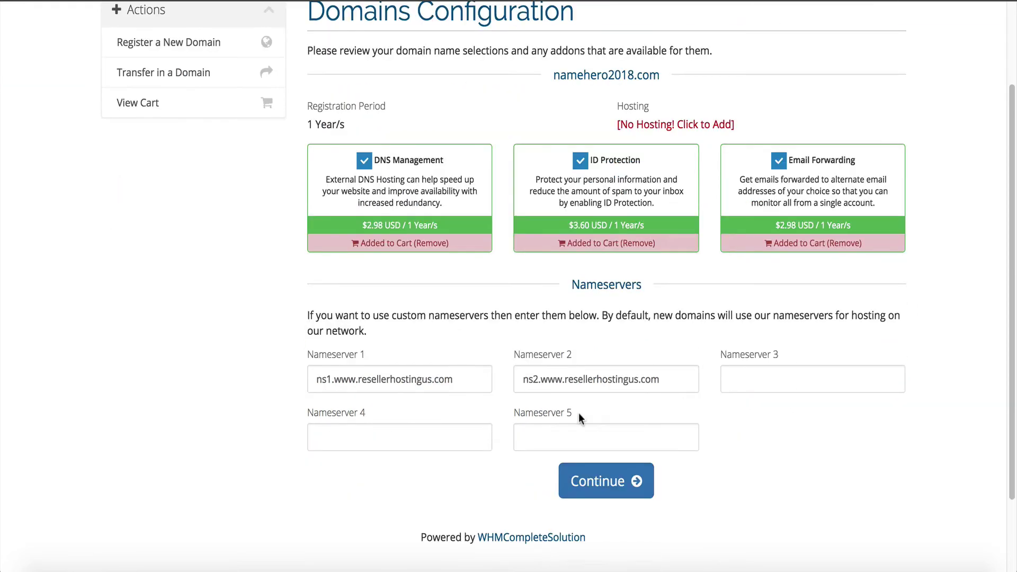
{"action": "left_click", "coordinate": [606, 483]}
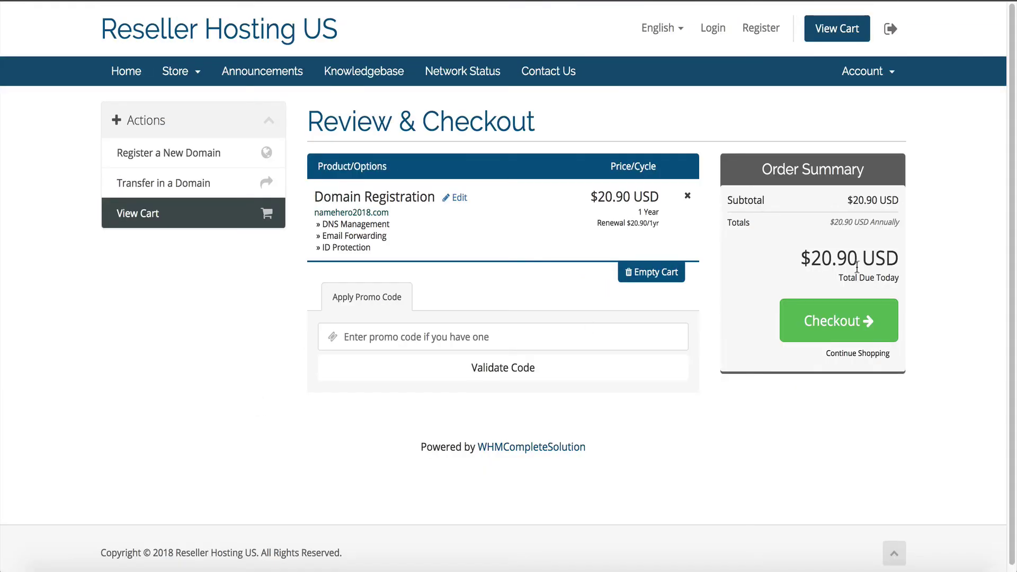
- Examine the order's total due, the domain registration entry and the addons listed under it
{"action": "left_click_drag", "start_coordinate": [793, 263], "coordinate": [898, 262]}
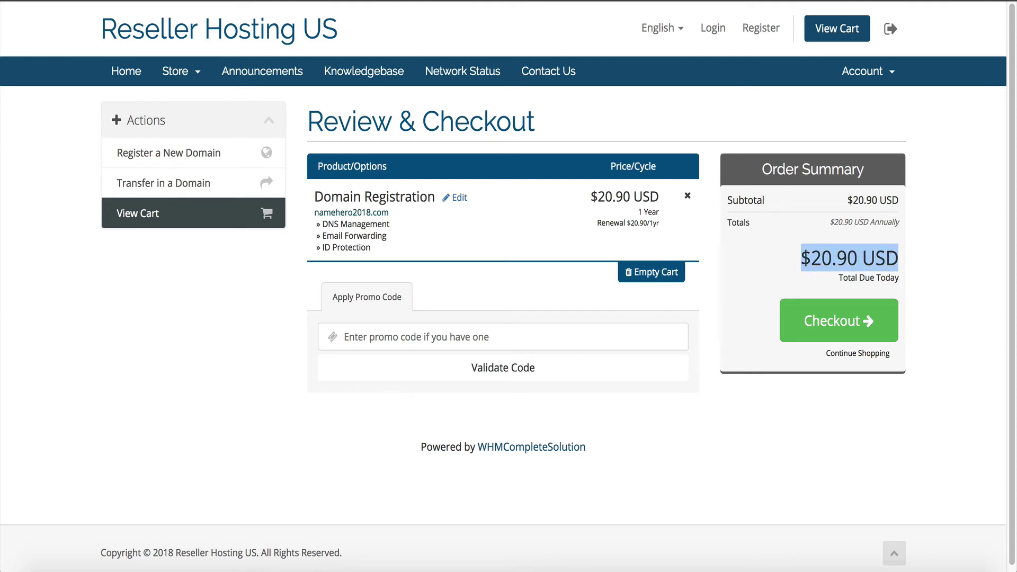
{"action": "left_click_drag", "start_coordinate": [389, 211], "coordinate": [315, 213]}
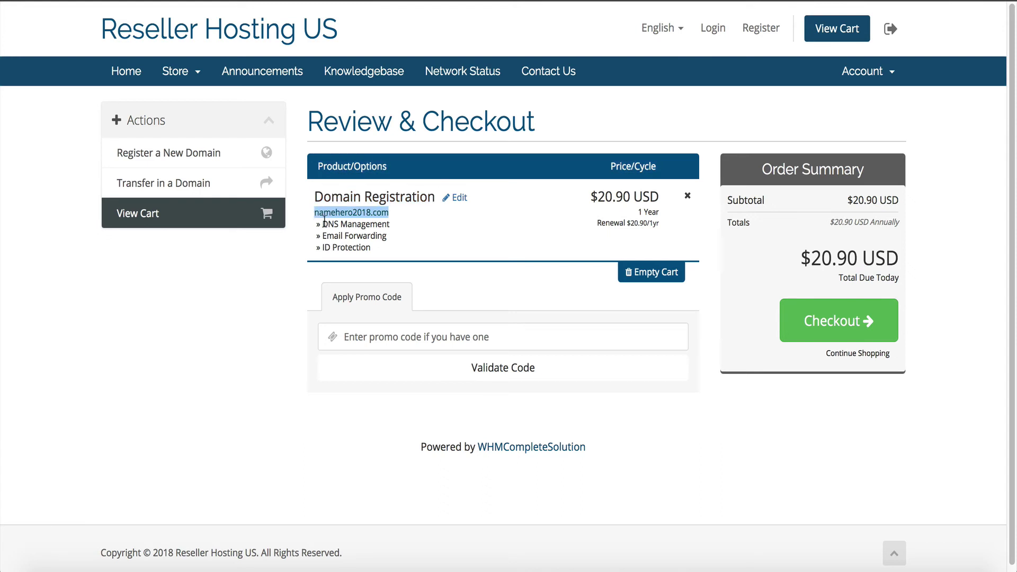
{"action": "left_click_drag", "start_coordinate": [317, 222], "coordinate": [324, 248]}
{"action": "left_click", "coordinate": [341, 239]}
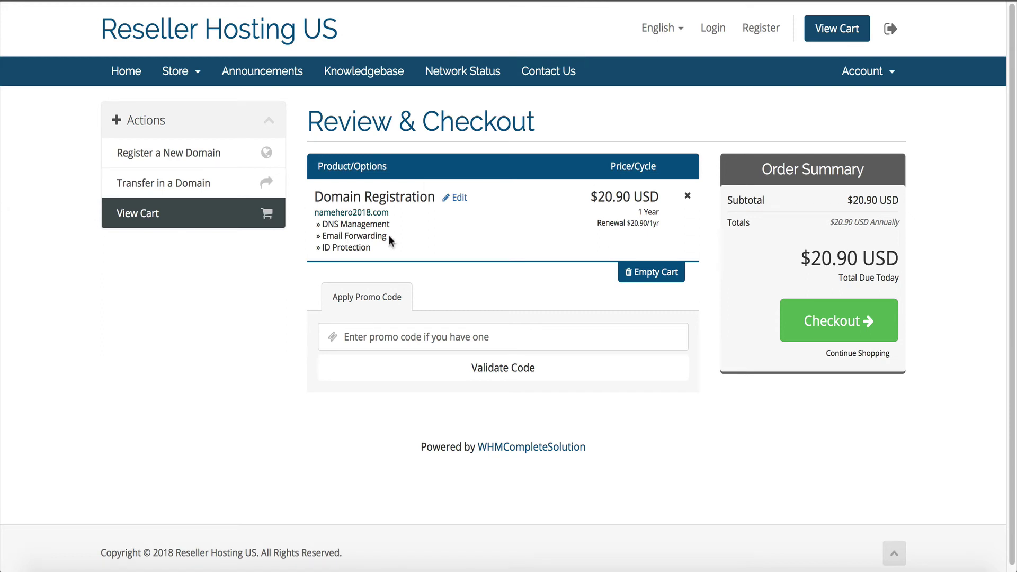
{"action": "double_click", "coordinate": [365, 248]}
{"action": "left_click_drag", "start_coordinate": [329, 210], "coordinate": [363, 197]}
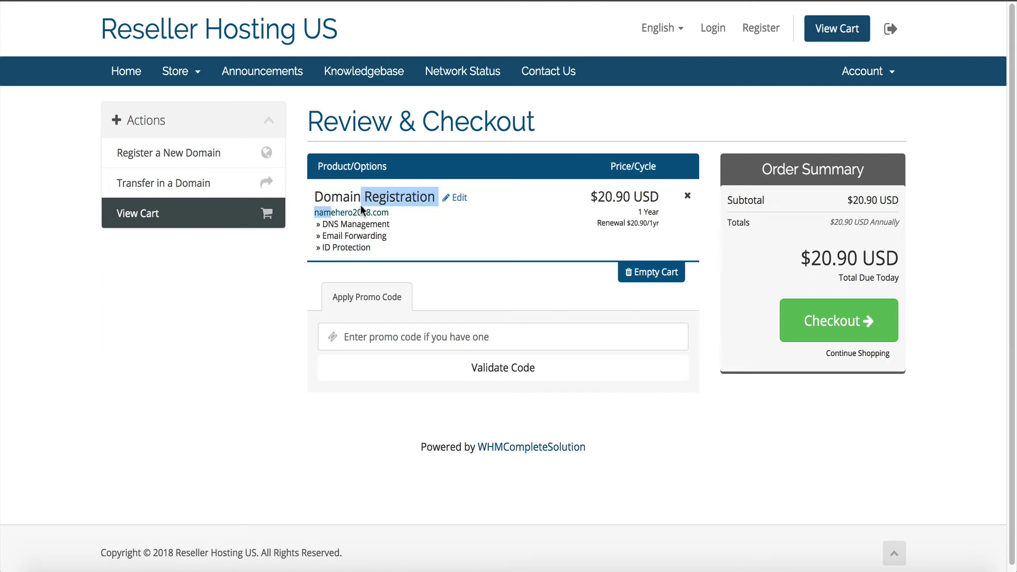
{"action": "left_click", "coordinate": [362, 211]}
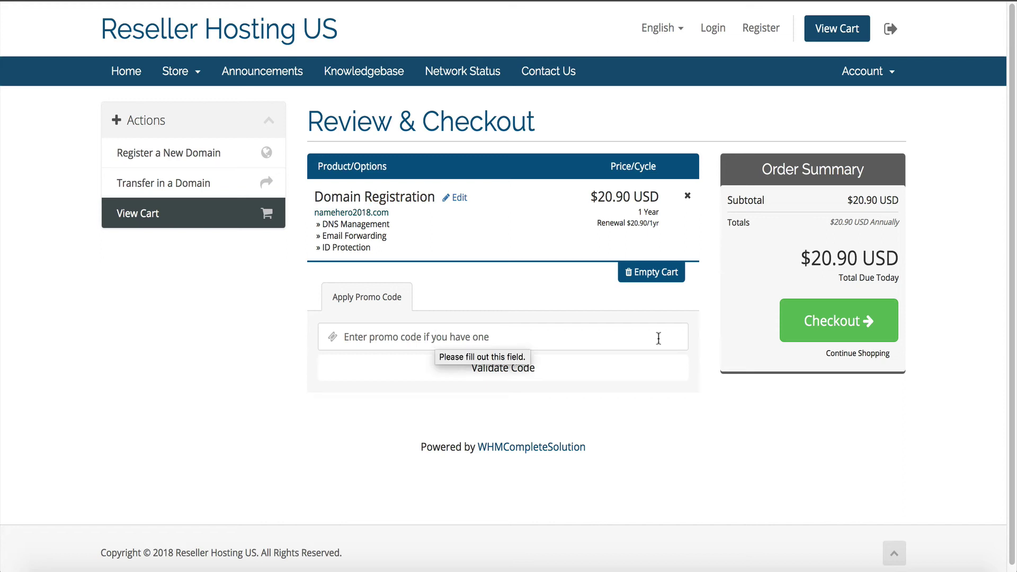
{"action": "left_click_drag", "start_coordinate": [800, 258], "coordinate": [846, 258]}
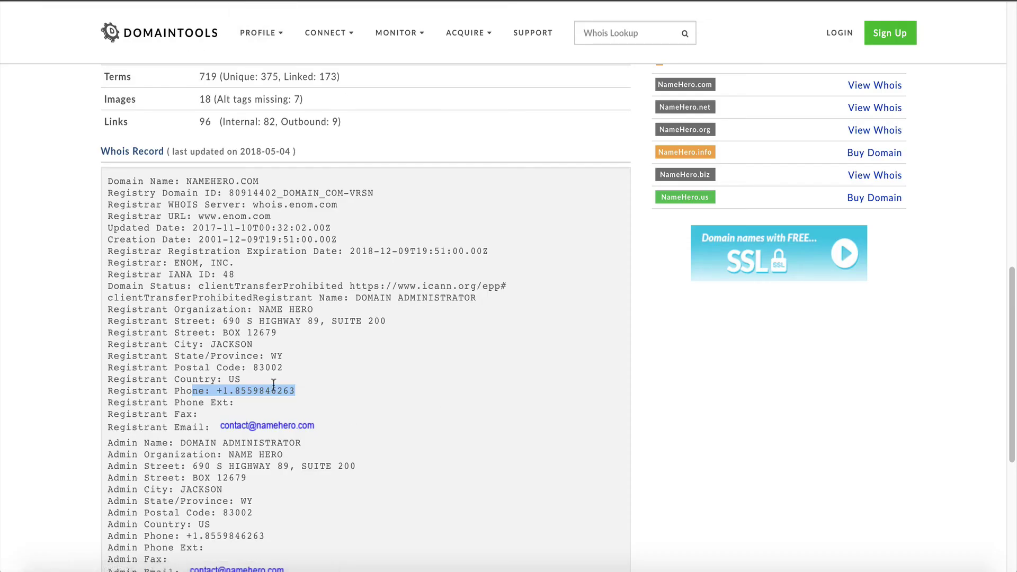
- Examine the registrant contact details in the public Whois record of namehero.com on DomainTools
{"action": "left_click", "coordinate": [311, 383]}
{"action": "left_click_drag", "start_coordinate": [310, 383], "coordinate": [198, 286]}
{"action": "left_click", "coordinate": [290, 430]}
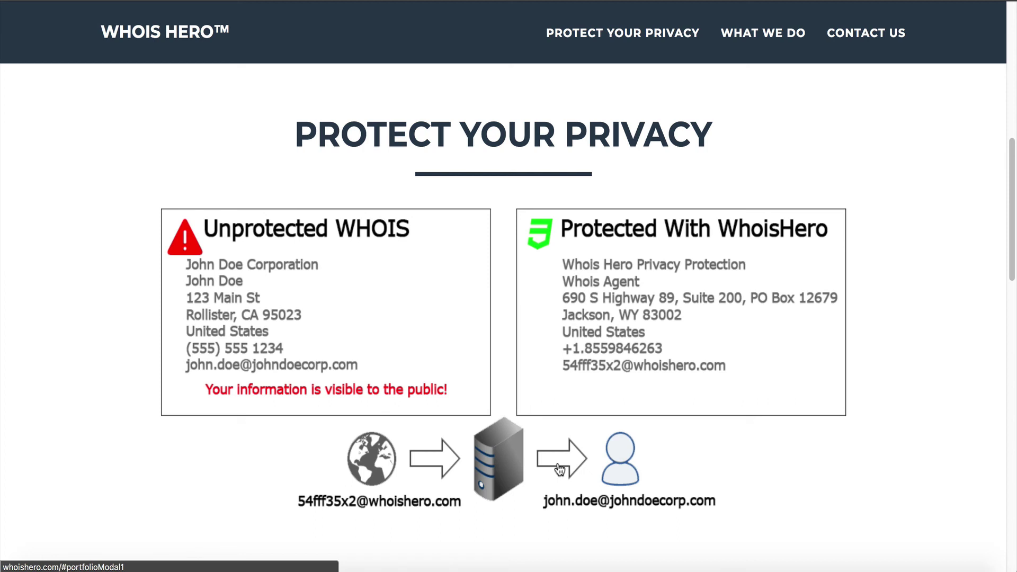
- Examine Whois Hero's comparison of unprotected and protected WHOIS data, and review the domain order back in the storefront cart
{"action": "scroll", "coordinate": [440, 262], "scroll_direction": "down", "scroll_amount": 7}
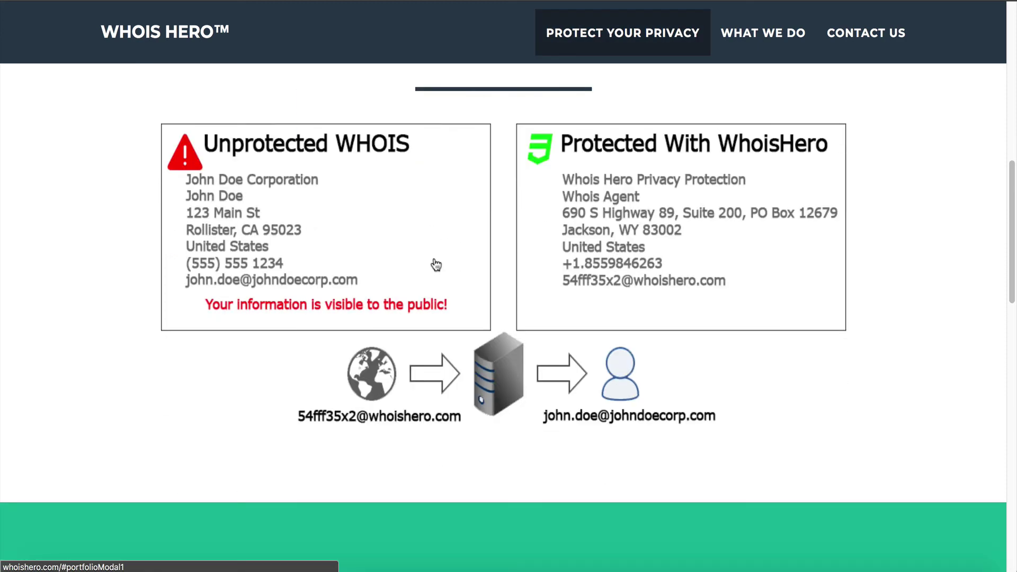
{"action": "scroll", "coordinate": [436, 263], "scroll_direction": "down", "scroll_amount": 12}
{"action": "scroll", "coordinate": [434, 266], "scroll_direction": "up", "scroll_amount": 15}
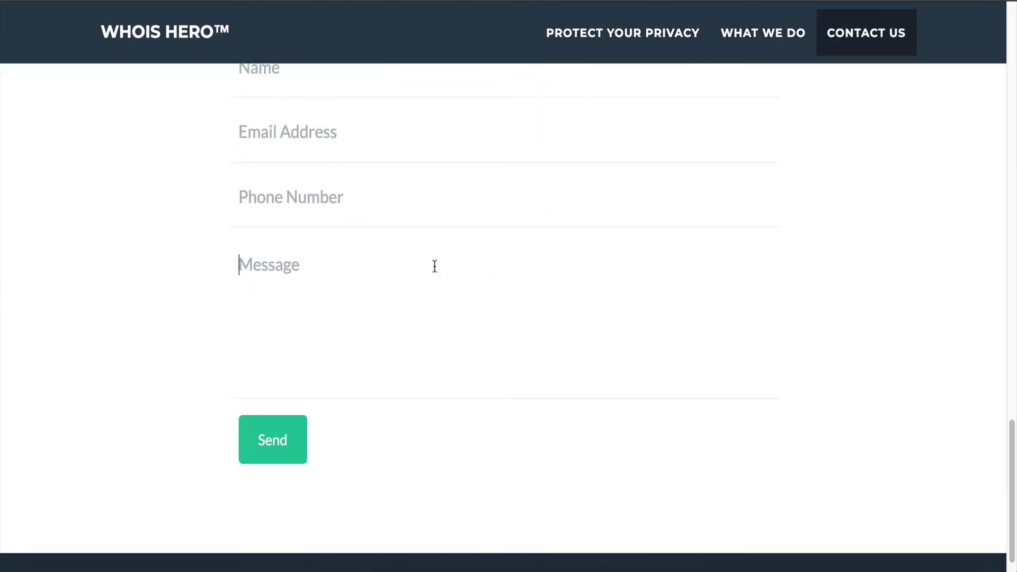
{"action": "scroll", "coordinate": [570, 241], "scroll_direction": "up", "scroll_amount": 12}
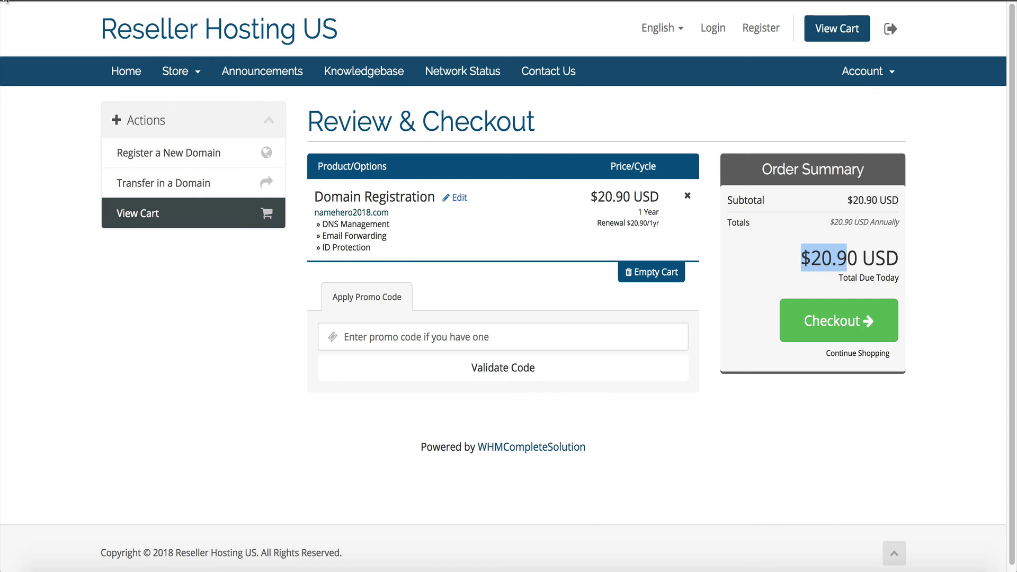
{"action": "left_click_drag", "start_coordinate": [450, 252], "coordinate": [376, 171]}
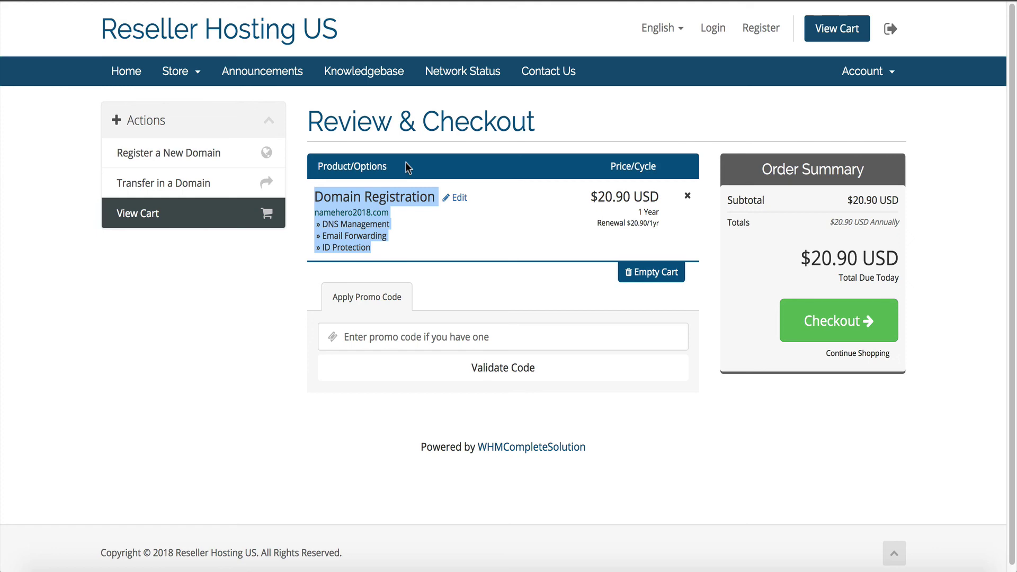